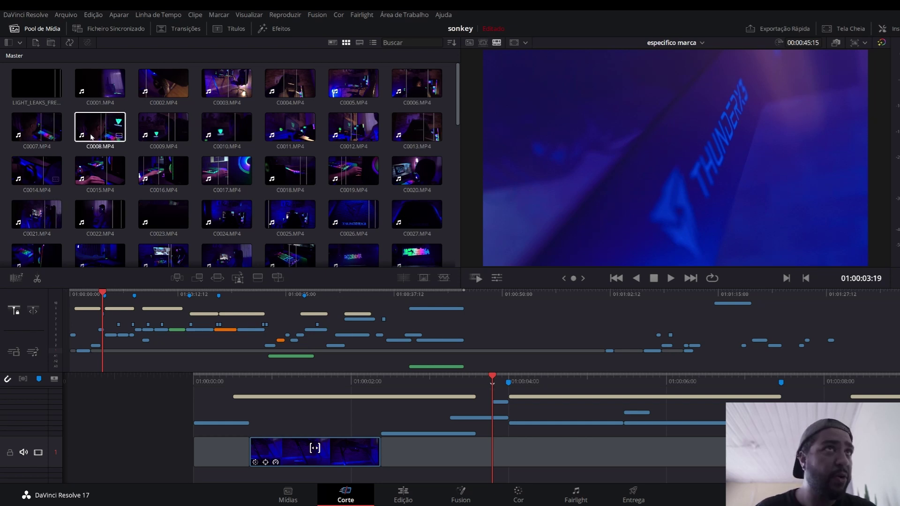
Scrub source clip C0002 and mark an out point for a 00:00:01:33 selection.
click(167, 92)
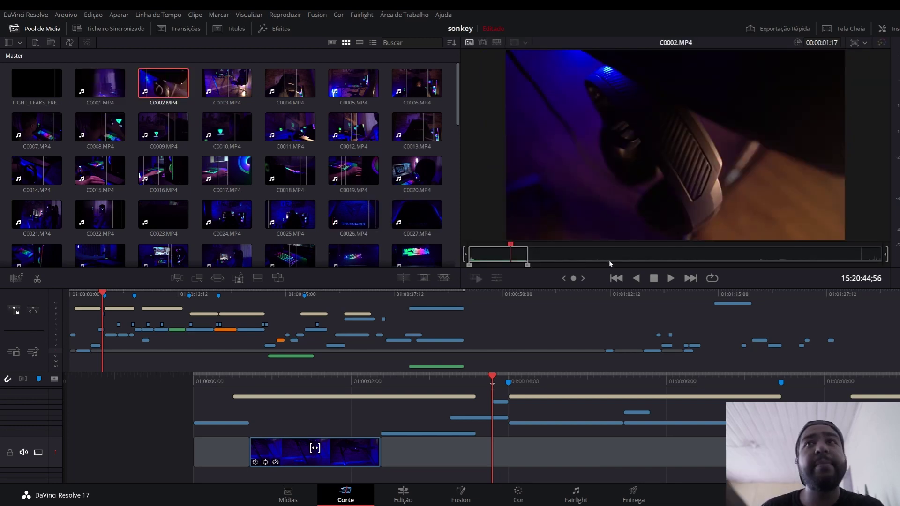
drag(473, 255, 527, 254)
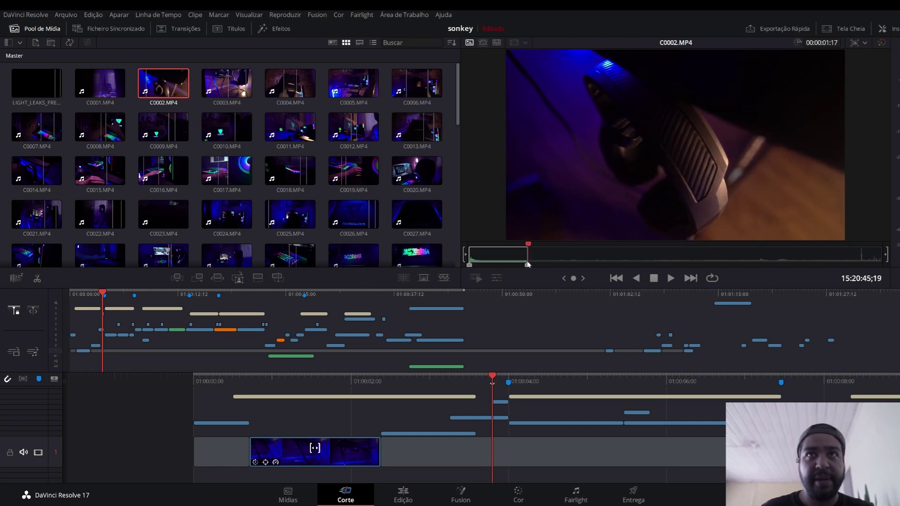
drag(527, 265, 897, 270)
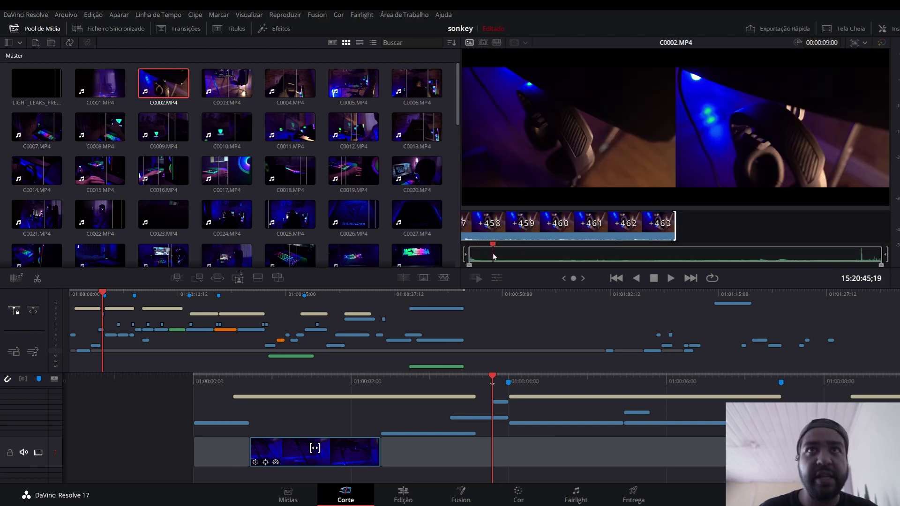
click(470, 254)
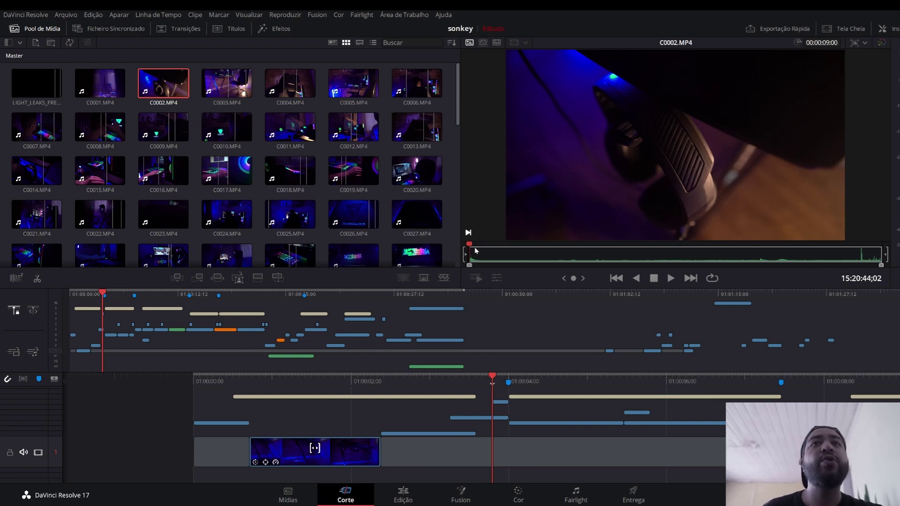
click(476, 245)
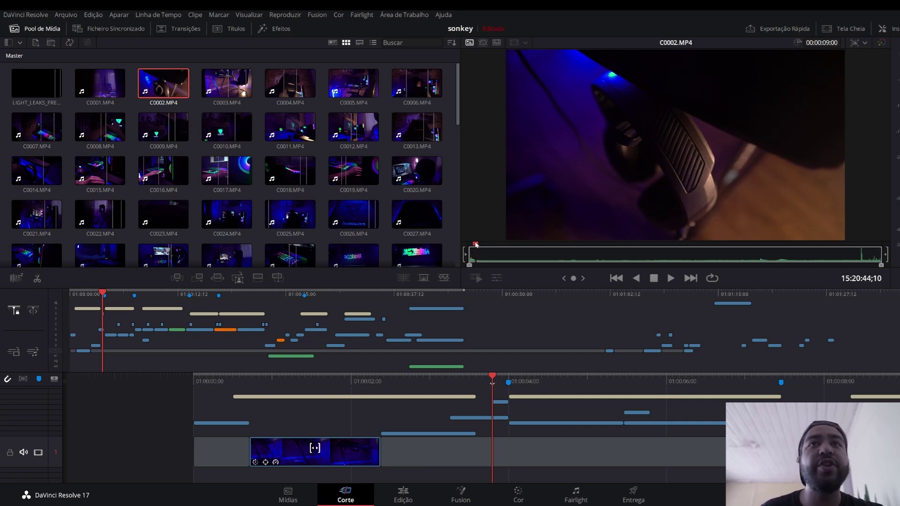
mouse_move(476, 244)
mouse_down()
mouse_move(674, 263)
mouse_move(836, 261)
mouse_up()
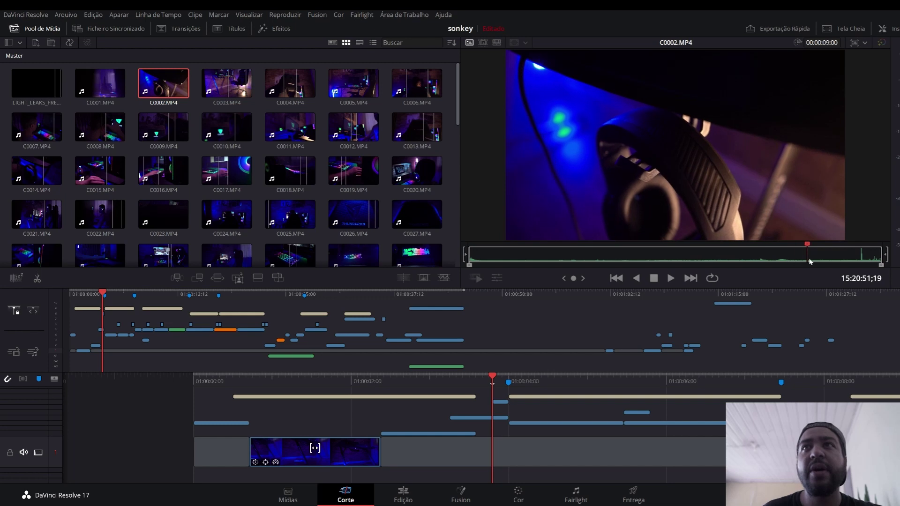
mouse_move(836, 260)
mouse_down()
mouse_move(460, 264)
mouse_move(538, 264)
mouse_up()
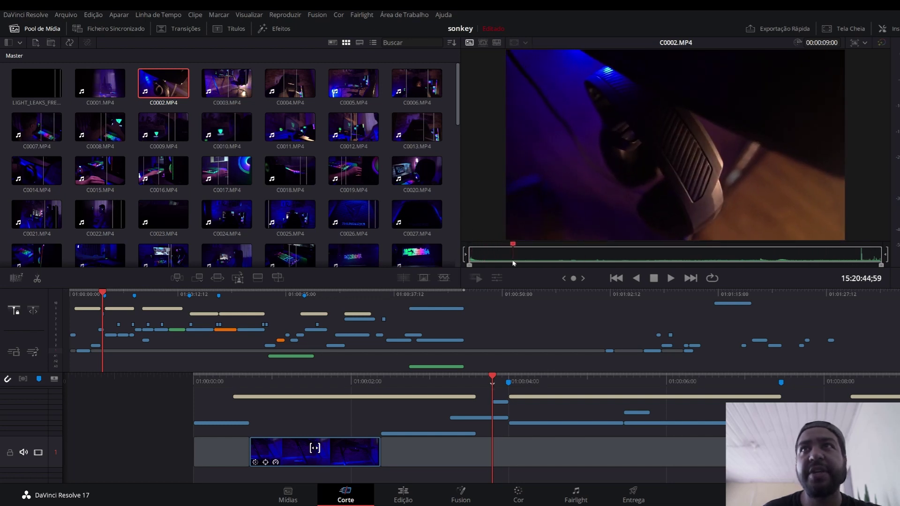
key(o)
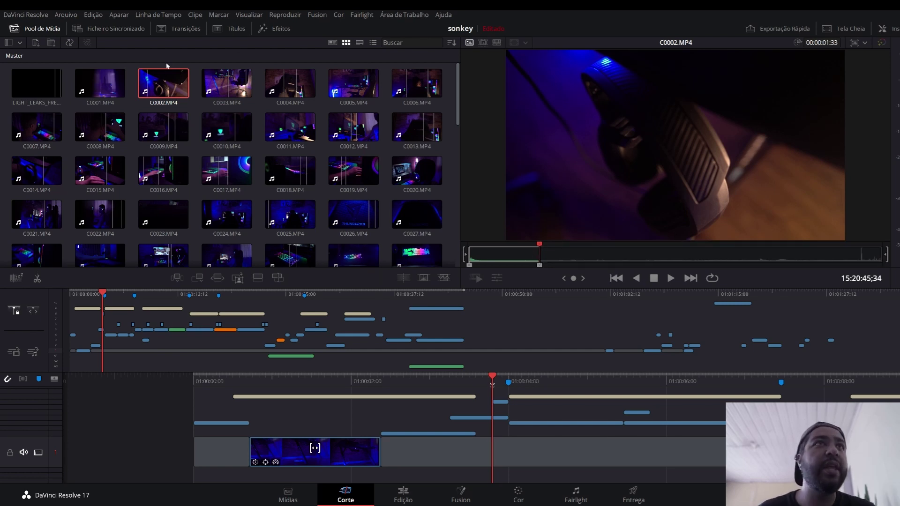
Preview clip C0003, then switch to the Edit page with the multitrack timeline.
click(211, 86)
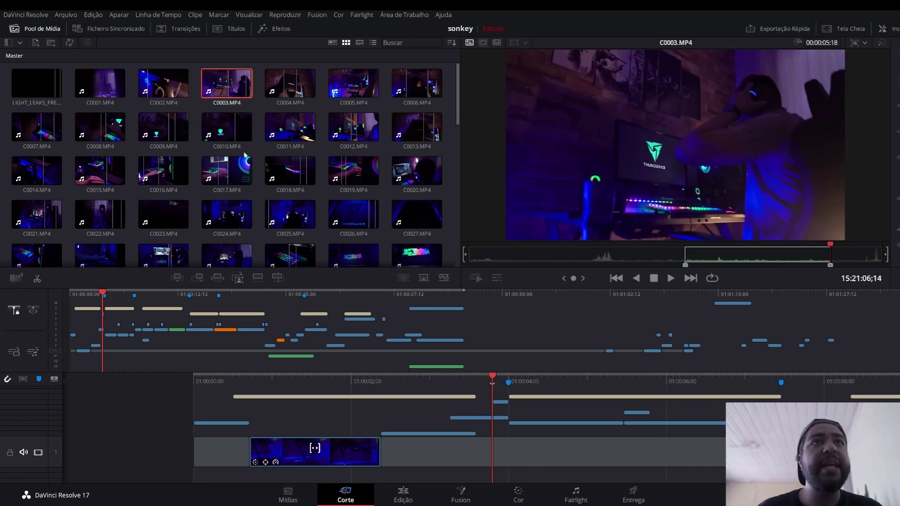
scroll(336, 237, down, 2)
scroll(336, 236, down, 2)
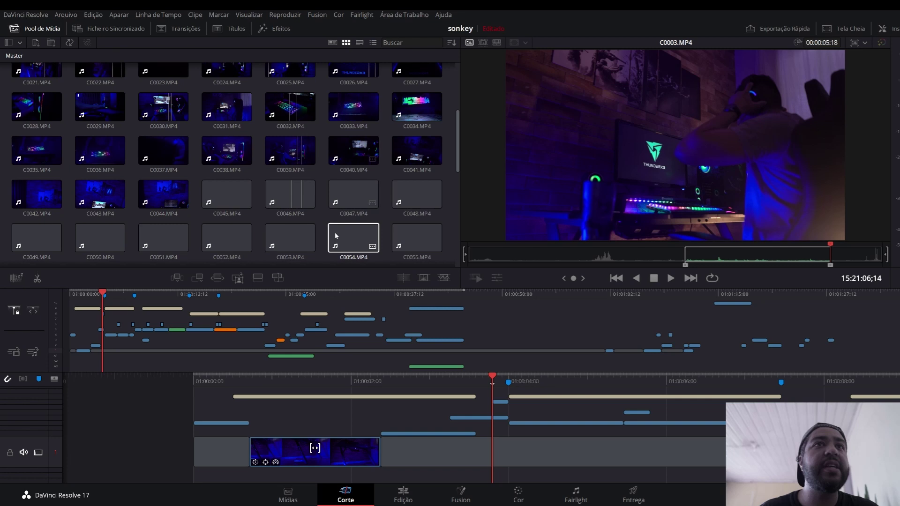
scroll(336, 236, down, 4)
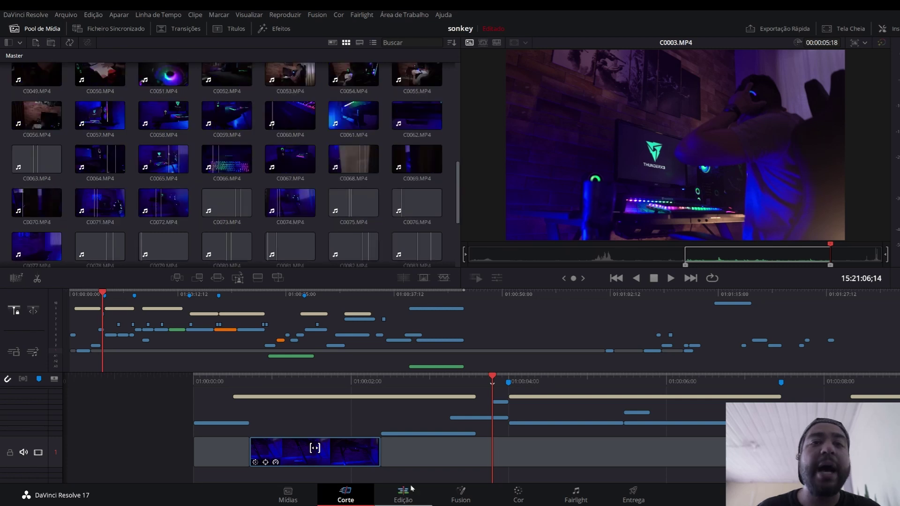
click(404, 494)
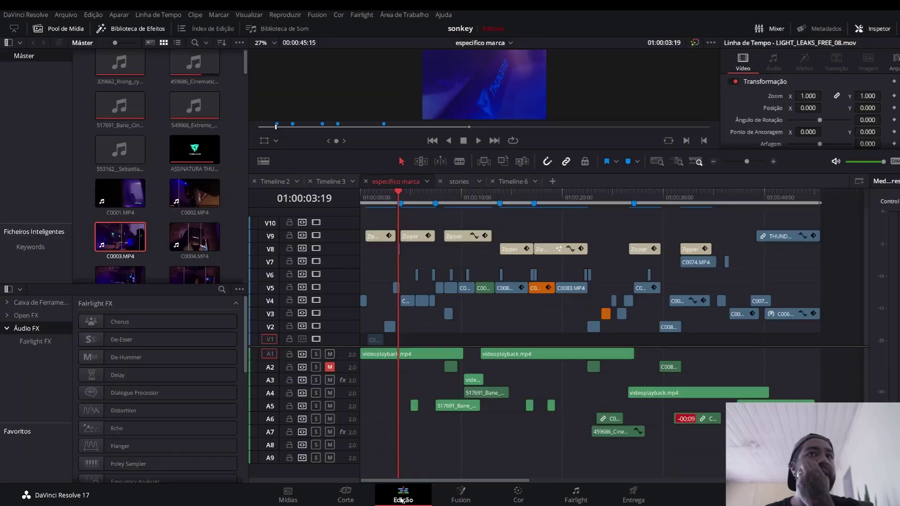
Zoom the timeline in and out to survey the edit.
scroll(468, 305, down, 3)
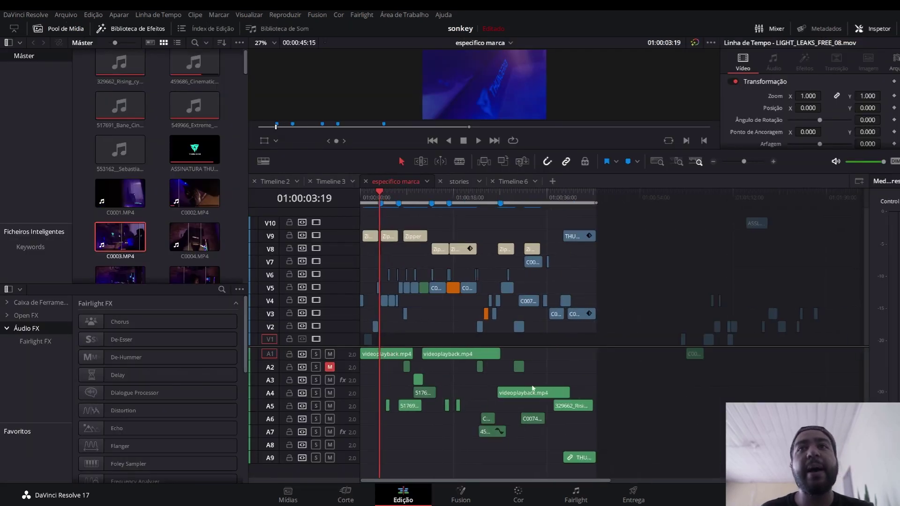
scroll(527, 383, up, 1)
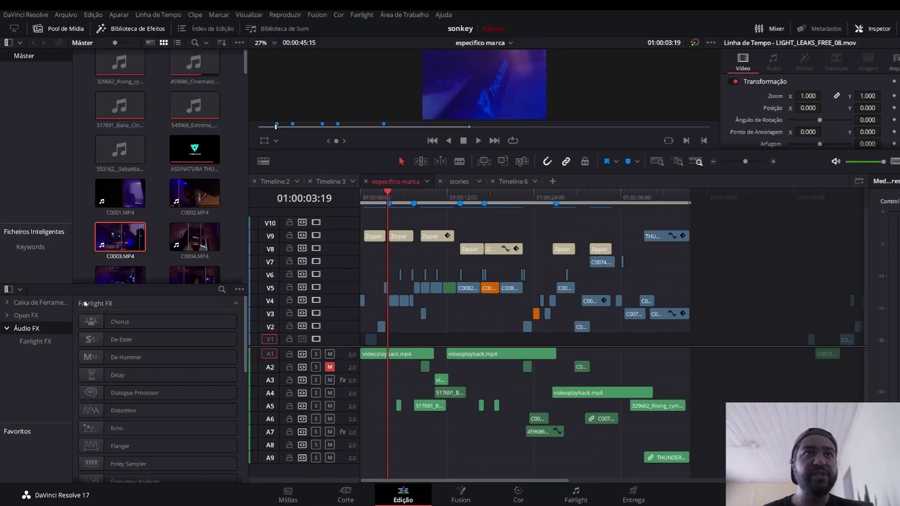
scroll(147, 238, up, 1)
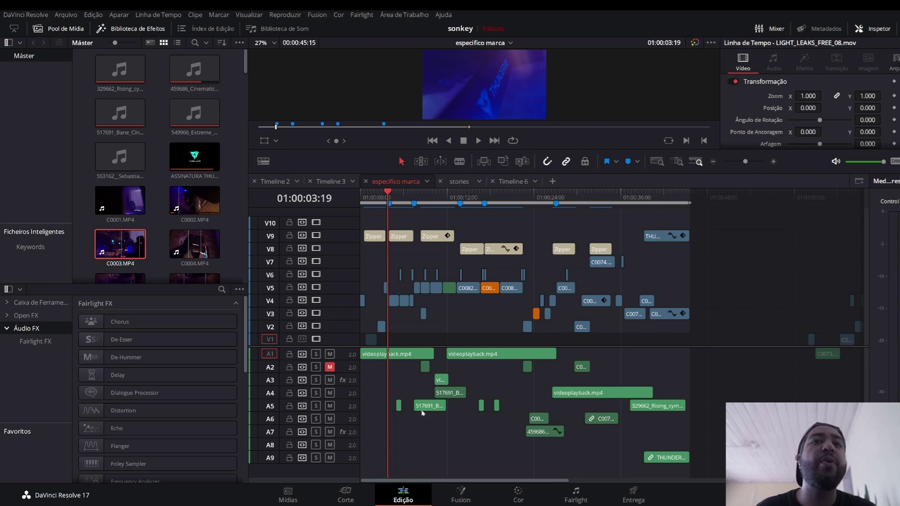
scroll(446, 443, down, 2)
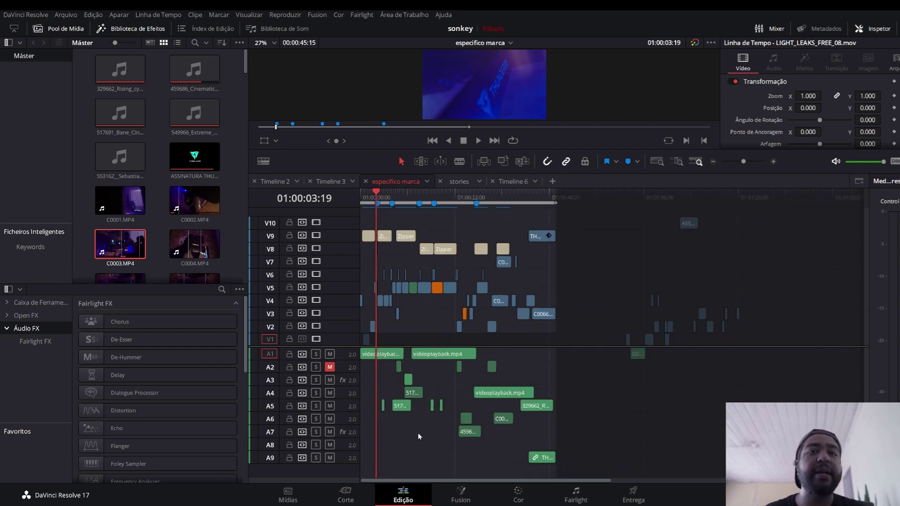
scroll(420, 410, up, 1)
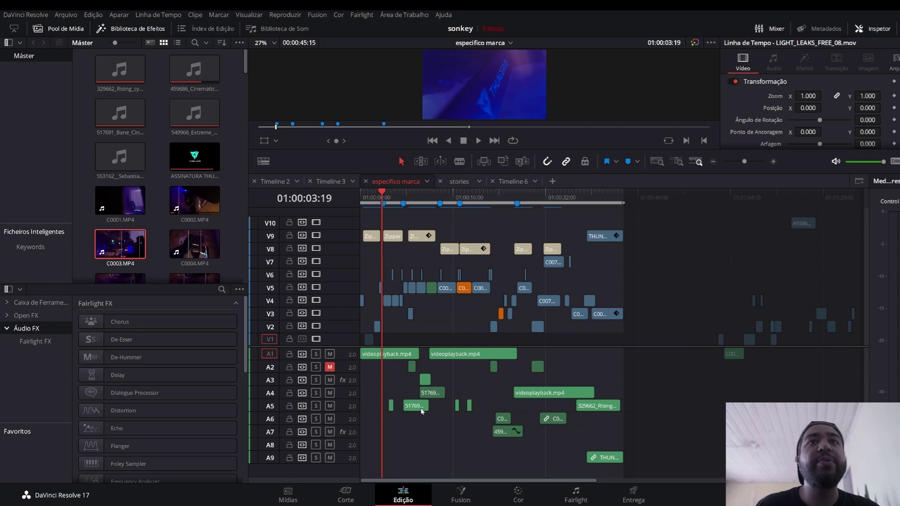
scroll(421, 411, up, 1)
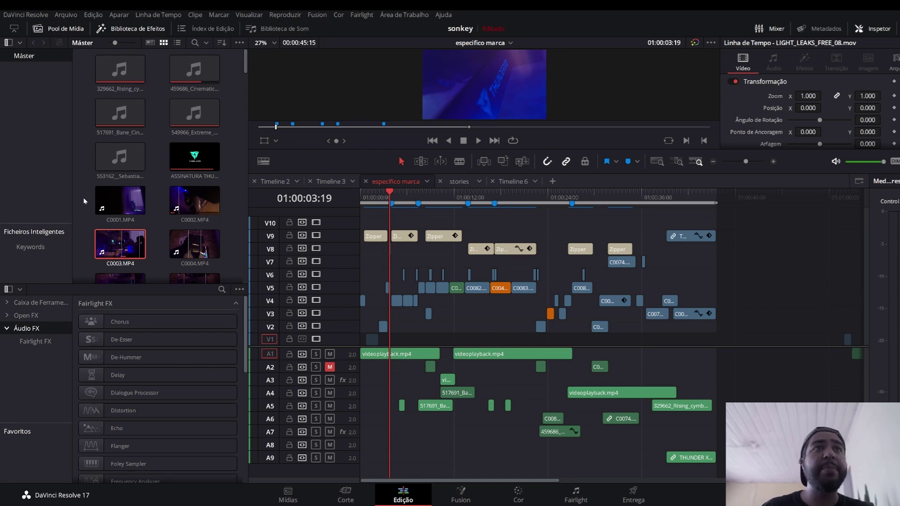
scroll(83, 197, down, 3)
scroll(84, 197, down, 2)
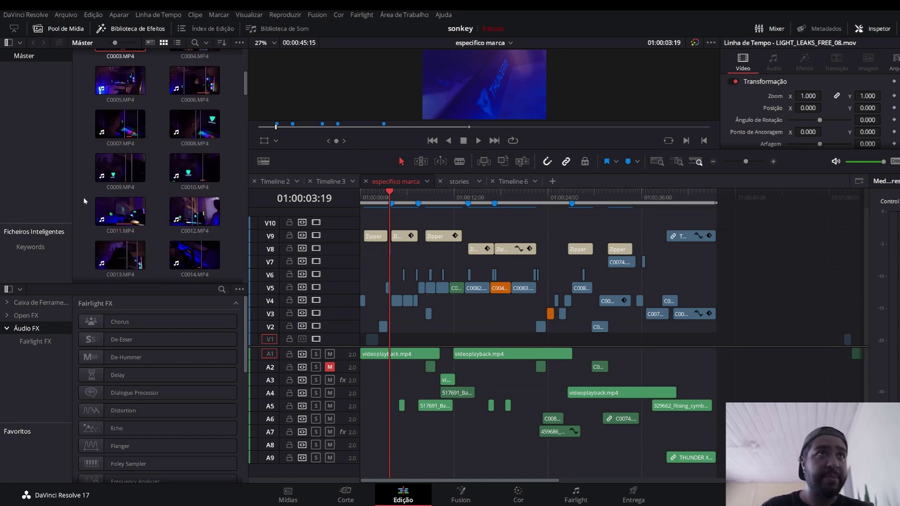
scroll(83, 198, down, 1)
scroll(117, 150, down, 1)
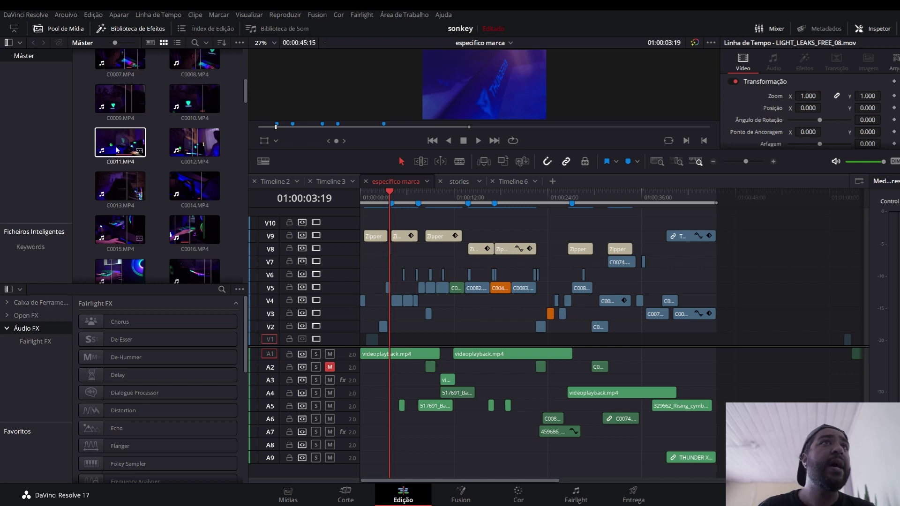
Hide the Fairlight FX list, scroll through the media pool clips, then restore the list.
click(139, 30)
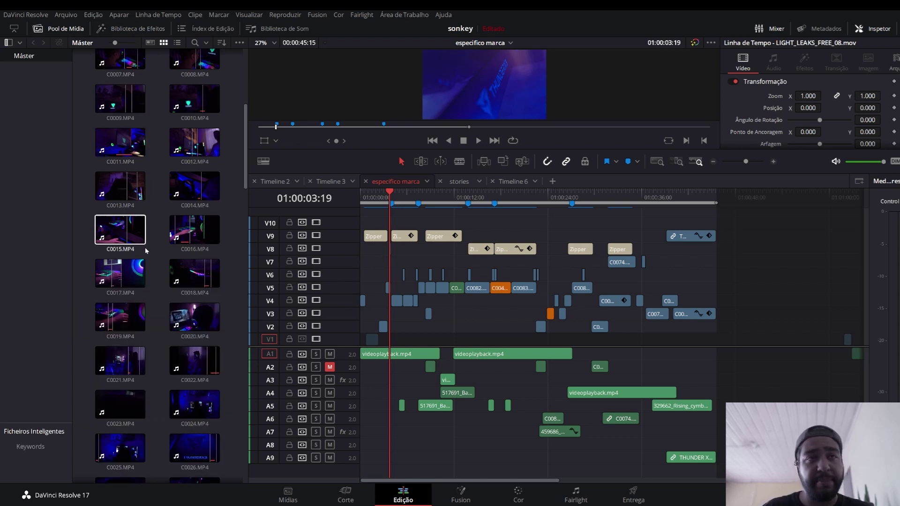
scroll(145, 249, down, 2)
scroll(145, 247, down, 3)
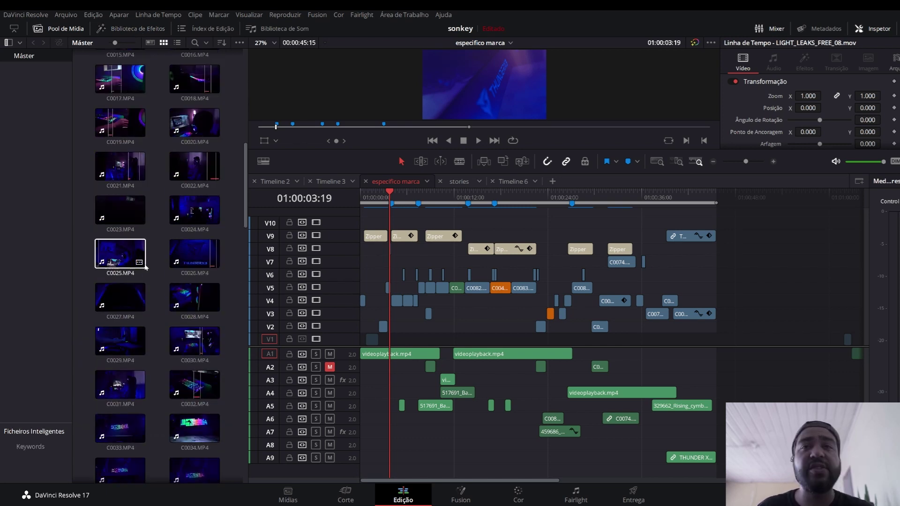
scroll(153, 246, down, 5)
scroll(156, 264, down, 4)
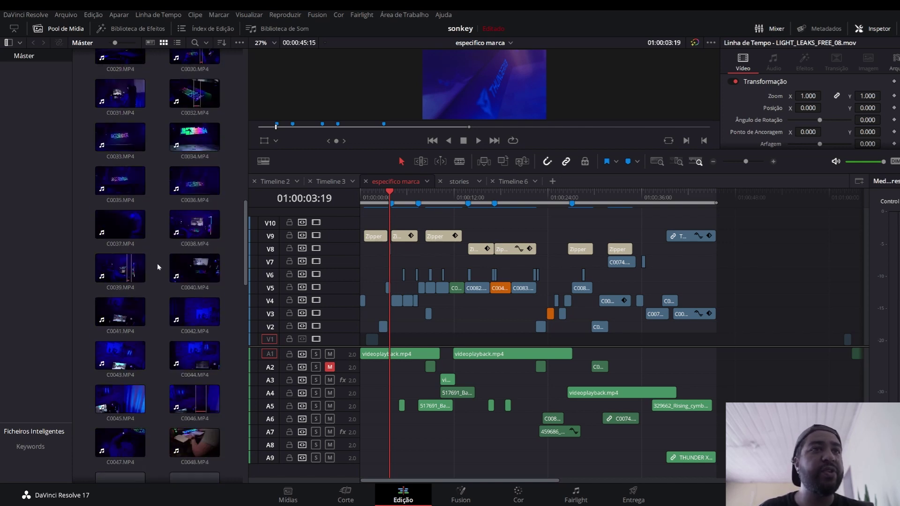
scroll(157, 267, down, 3)
scroll(157, 267, down, 3)
scroll(158, 270, up, 3)
scroll(155, 256, up, 4)
scroll(156, 254, up, 4)
scroll(155, 241, up, 4)
scroll(153, 231, up, 2)
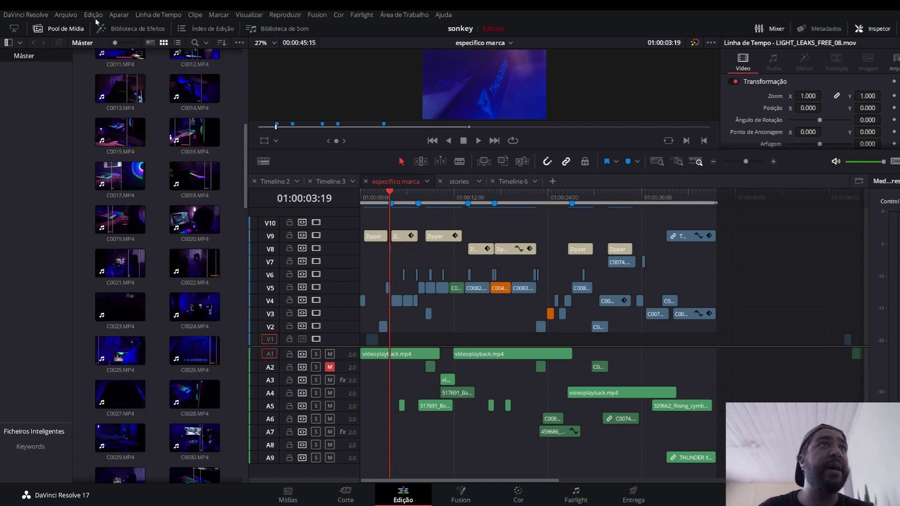
click(135, 29)
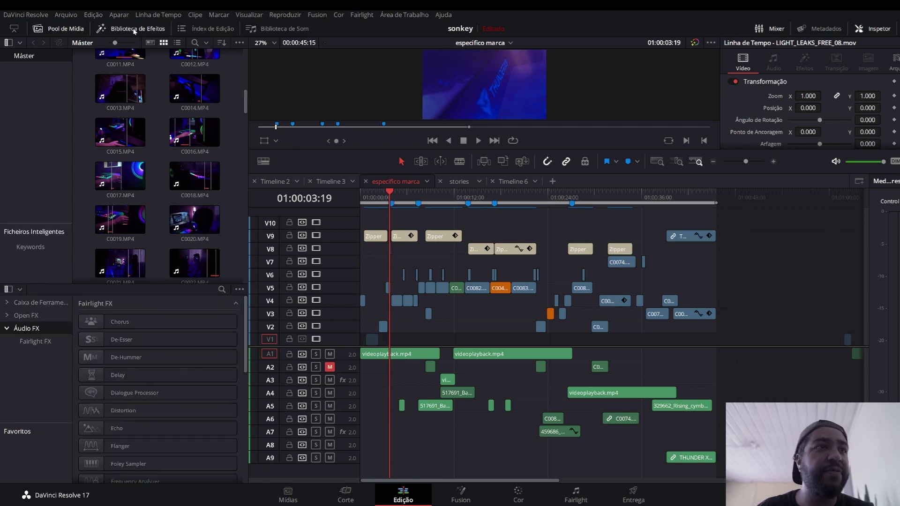
Expand Open FX > Filtros, list the toolbox Fade Cruzado and Dissolução transitions, and enlarge the viewer.
click(7, 315)
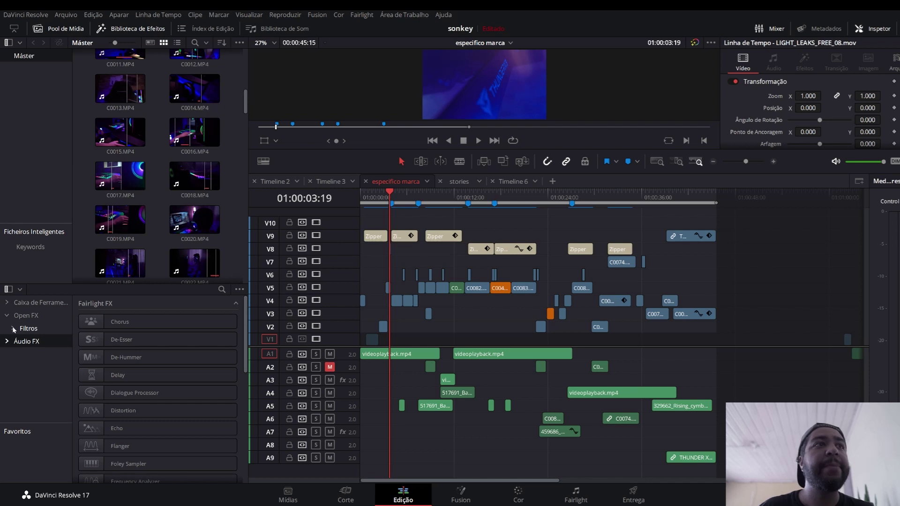
click(14, 329)
click(33, 302)
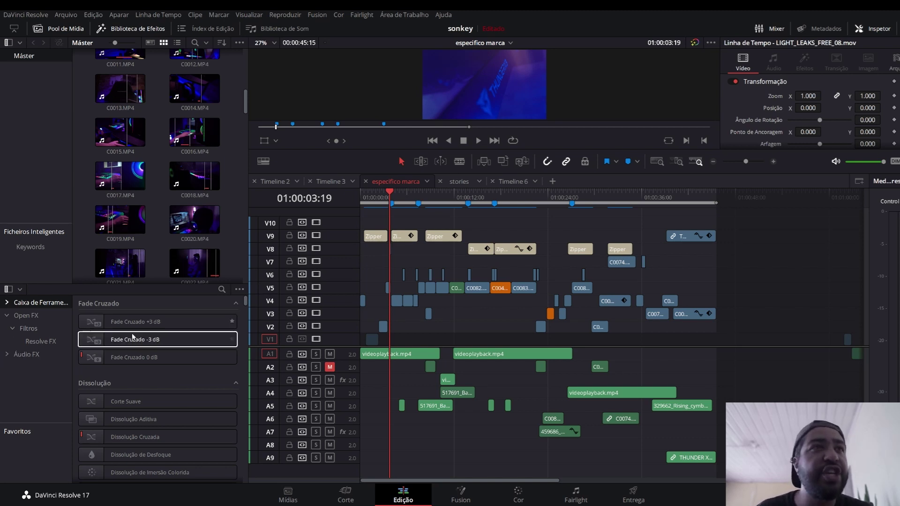
scroll(116, 393, down, 2)
scroll(174, 358, up, 2)
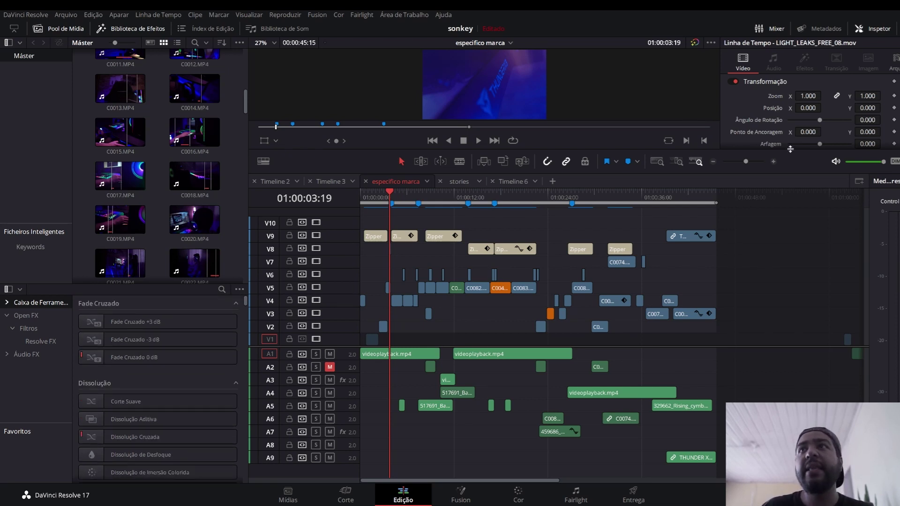
drag(790, 149, 790, 276)
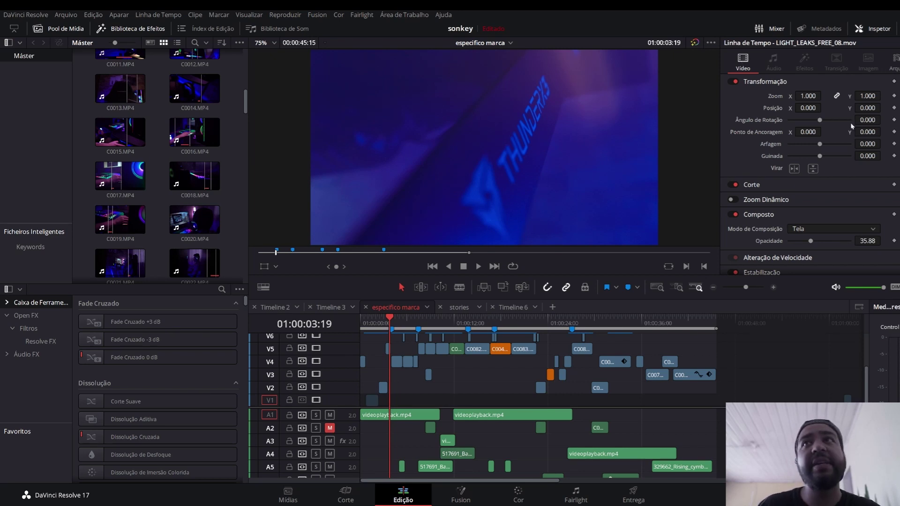
Try a zoom of 100 on clip C0063 on V5, preview it, then undo.
scroll(398, 342, up, 2)
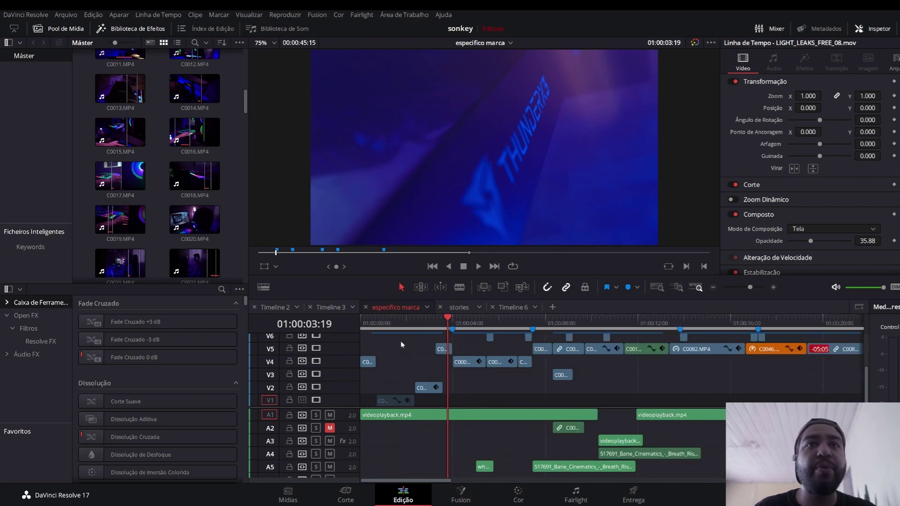
scroll(486, 348, up, 2)
click(484, 350)
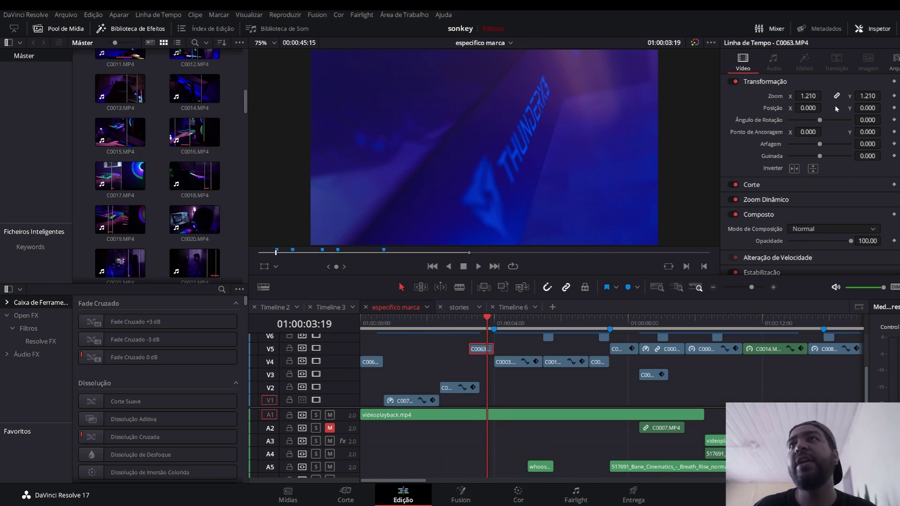
click(807, 96)
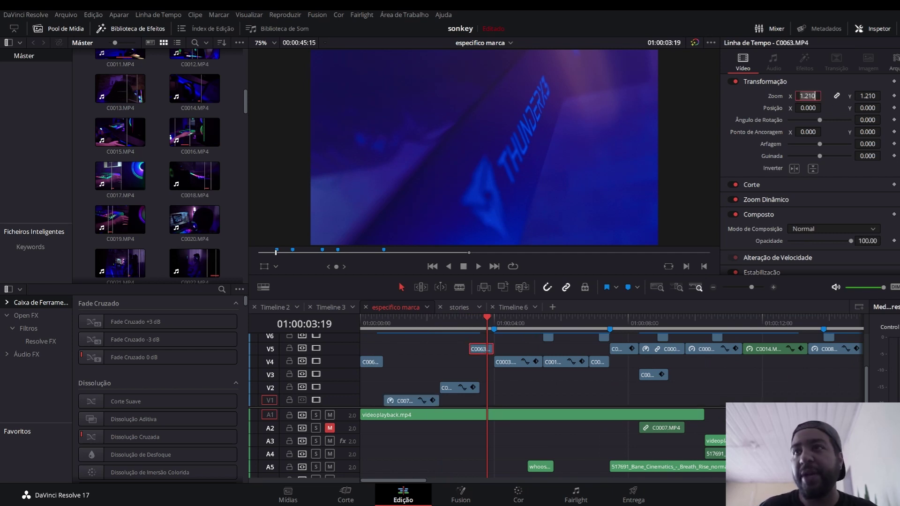
text(100)
key(Return)
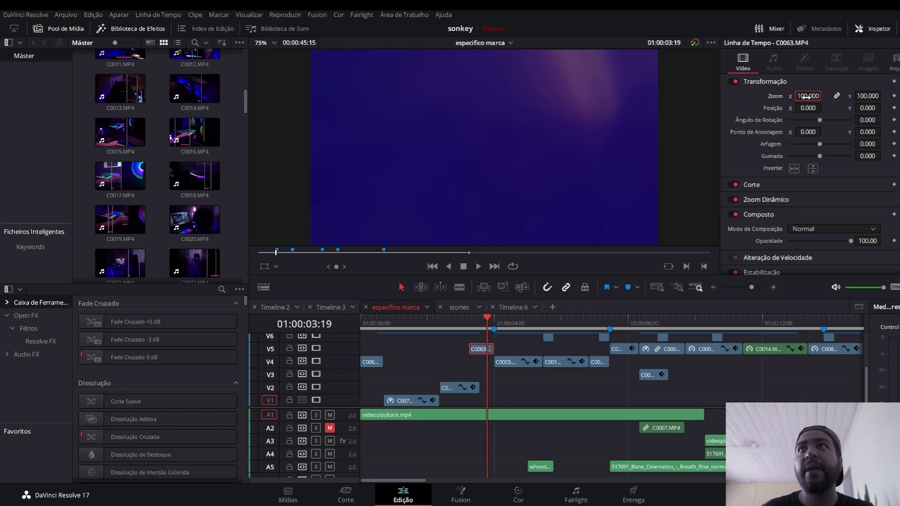
click(807, 96)
text(10)
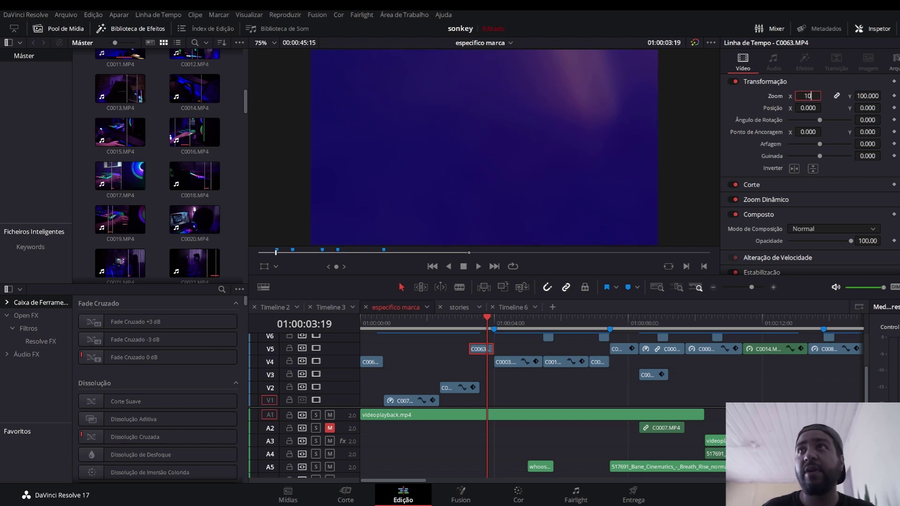
text(0)
key(Return)
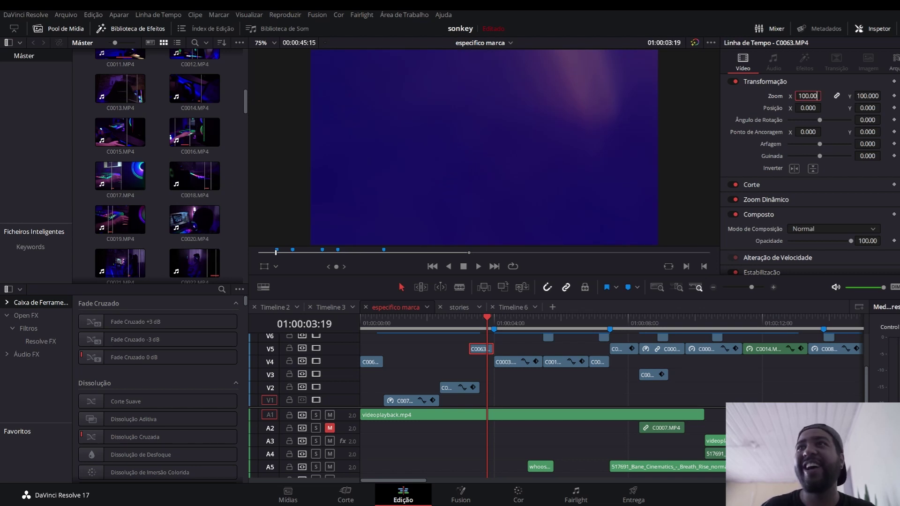
click(479, 323)
key(space)
key(space)
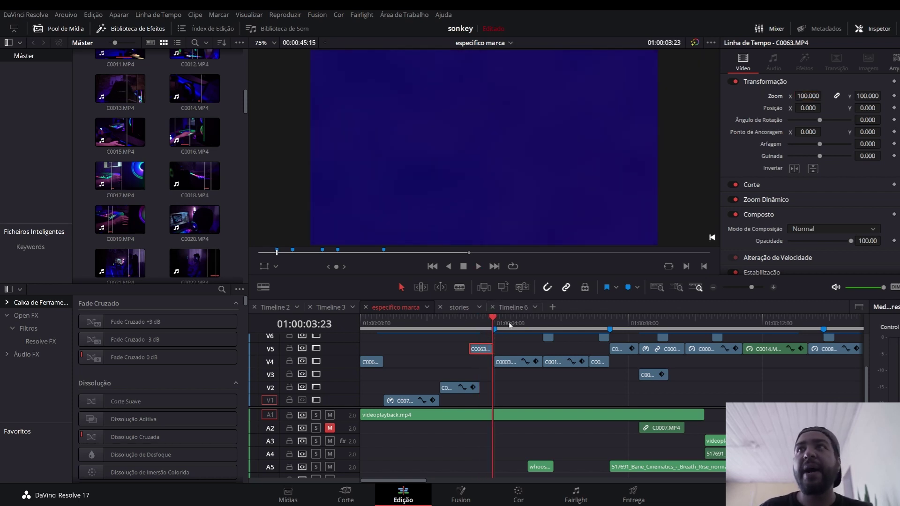
key(ctrl+z)
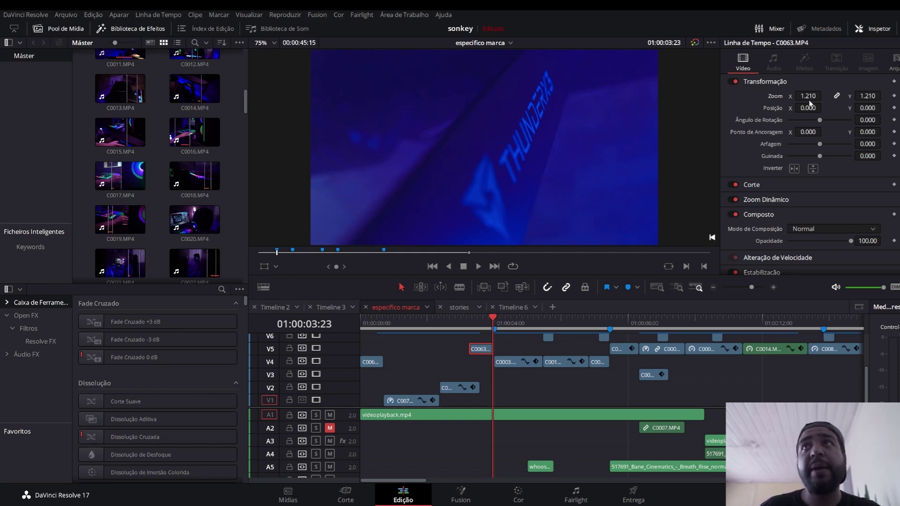
Try a zoom of 1 on C0063, undo back to 1.210, and nudge its position.
click(807, 96)
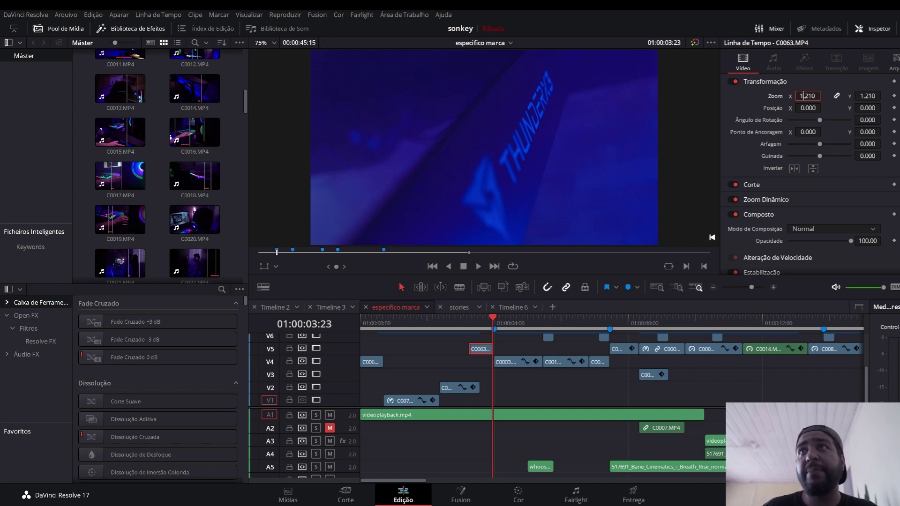
text(1)
key(Return)
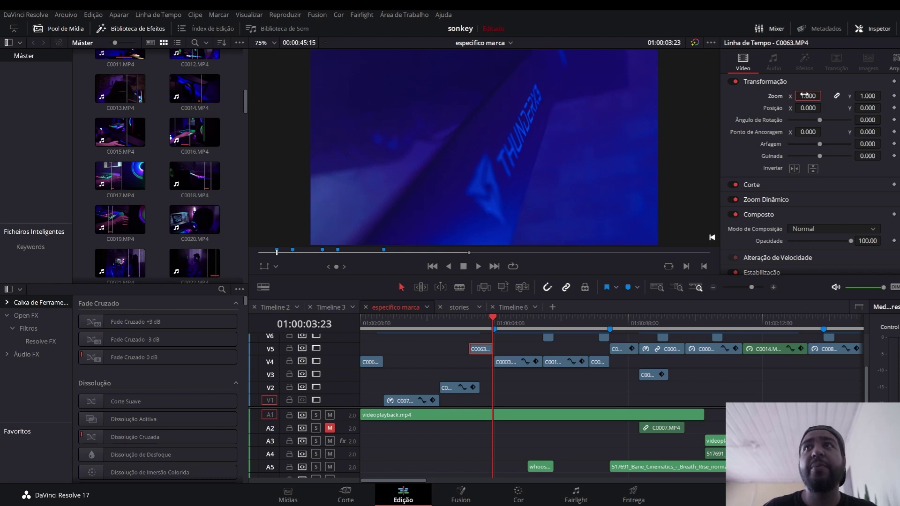
key(ctrl+z)
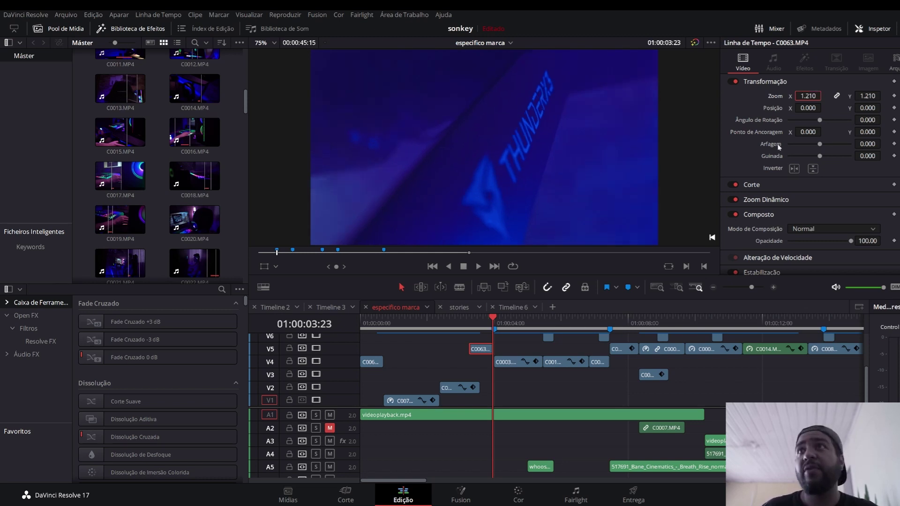
drag(810, 108, 812, 108)
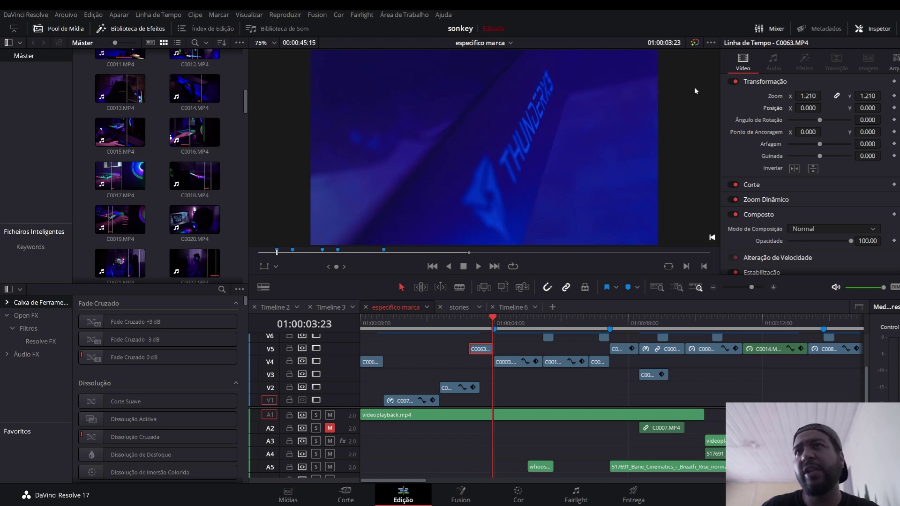
scroll(776, 161, down, 2)
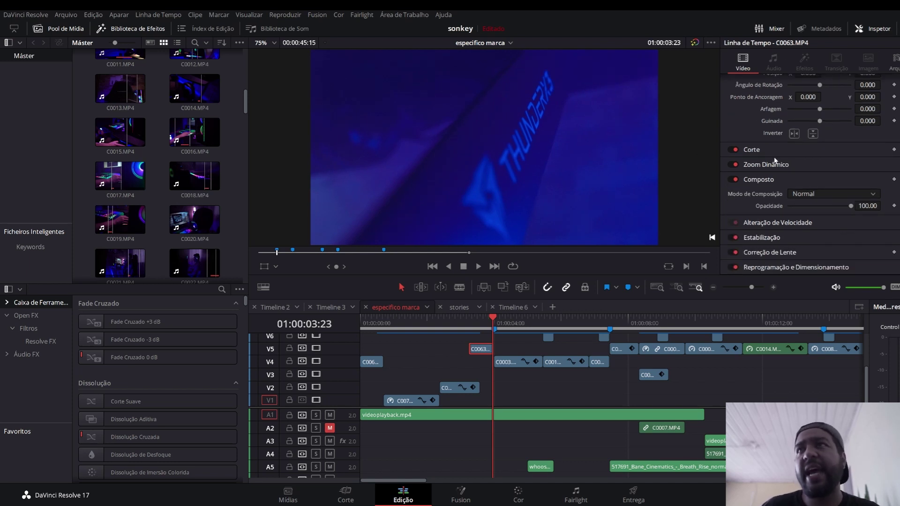
scroll(775, 161, up, 2)
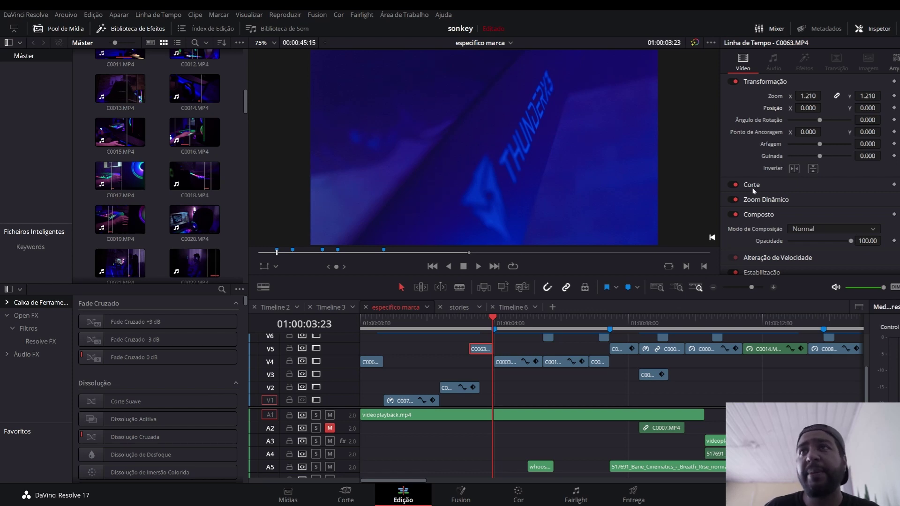
Expand C0063's crop and Zoom Dinâmico settings and play the clip to preview them.
click(776, 186)
scroll(805, 200, down, 2)
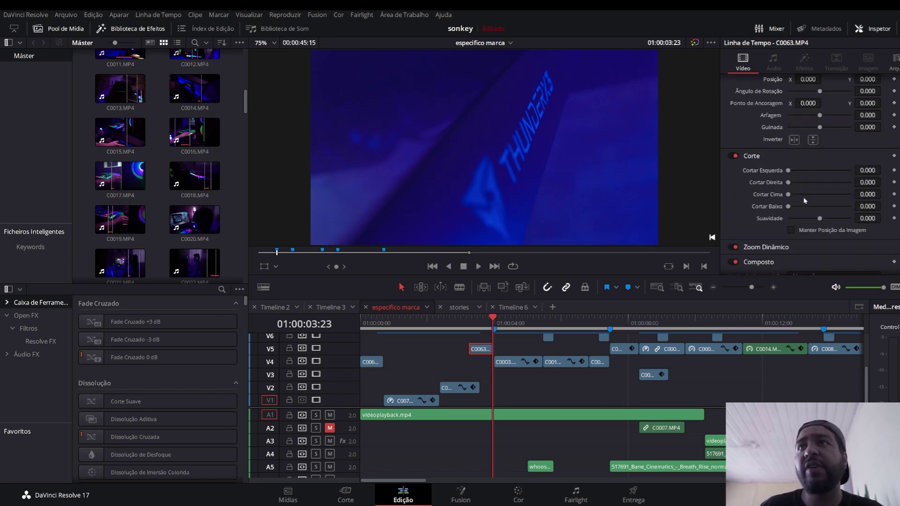
scroll(788, 210, down, 2)
scroll(738, 225, down, 2)
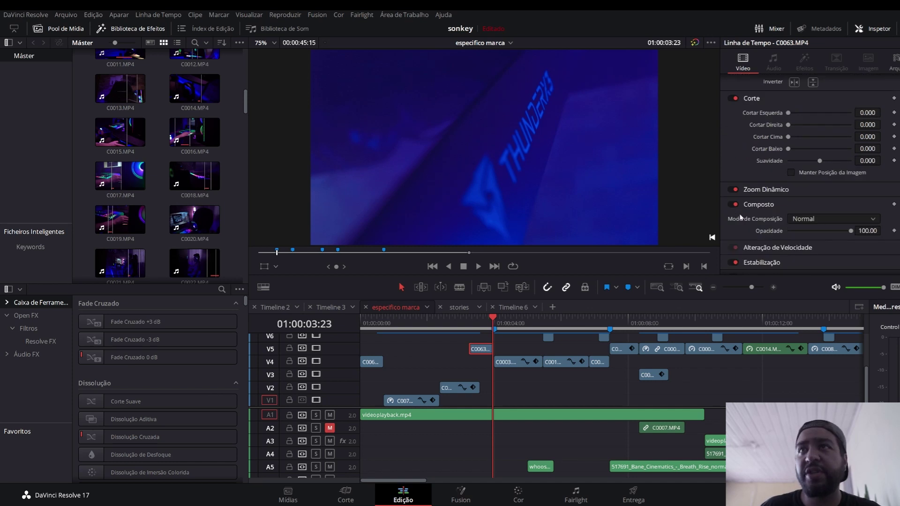
click(808, 190)
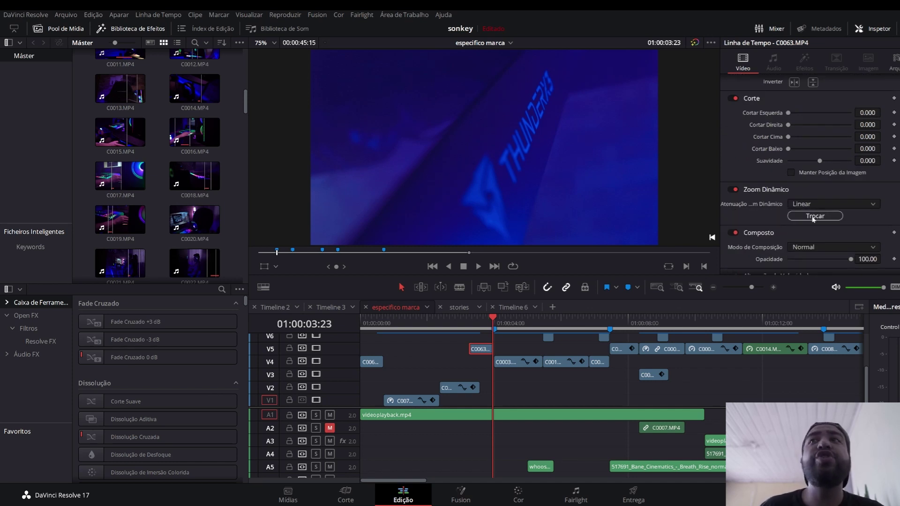
click(467, 320)
key(space)
Toggle Zoom Dinâmico off and back on, then briefly check the stabilization settings.
click(734, 190)
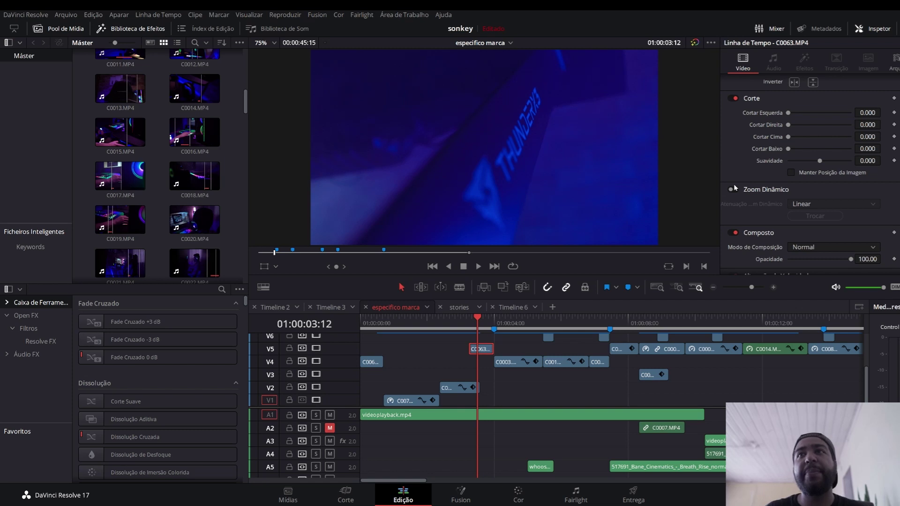
click(733, 190)
scroll(761, 235, down, 3)
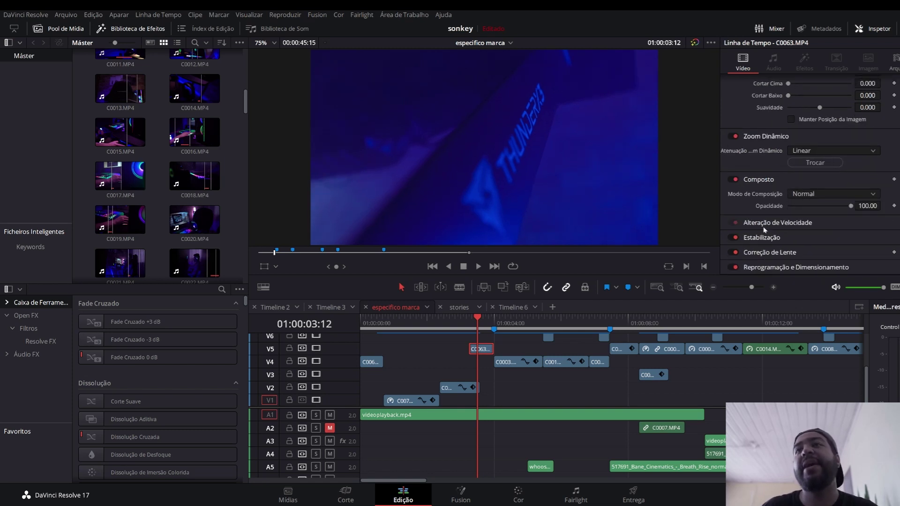
click(803, 237)
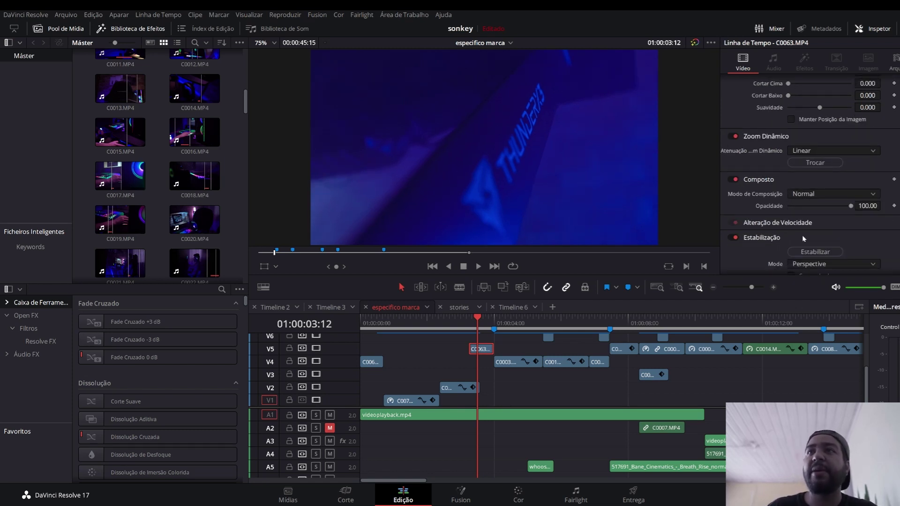
click(803, 238)
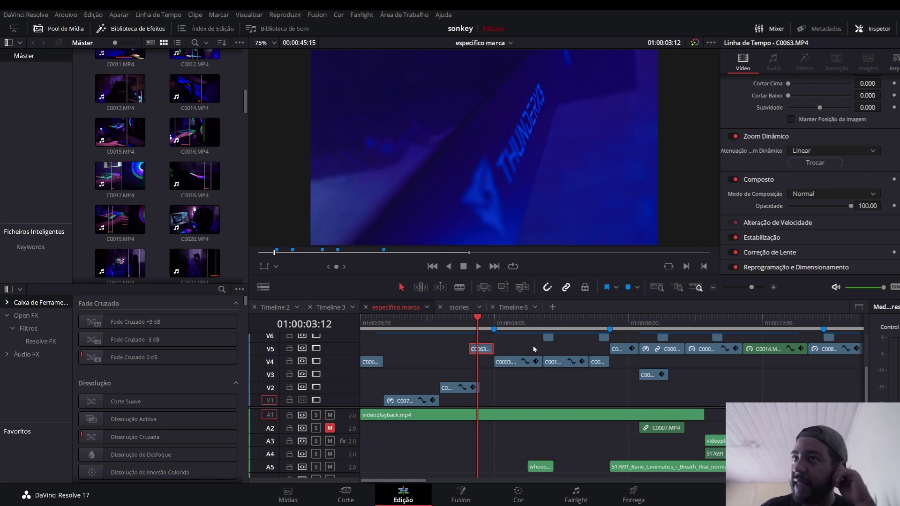
click(519, 377)
scroll(520, 378, down, 4)
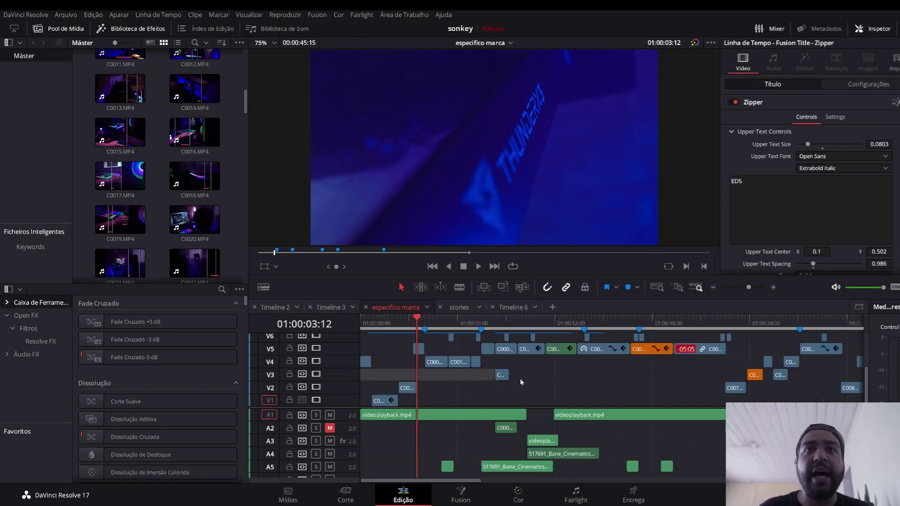
scroll(471, 337, up, 4)
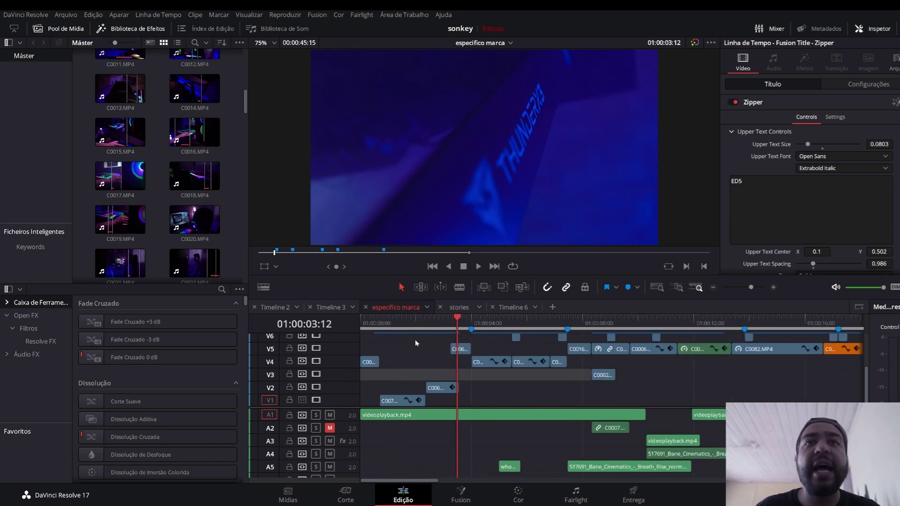
click(471, 328)
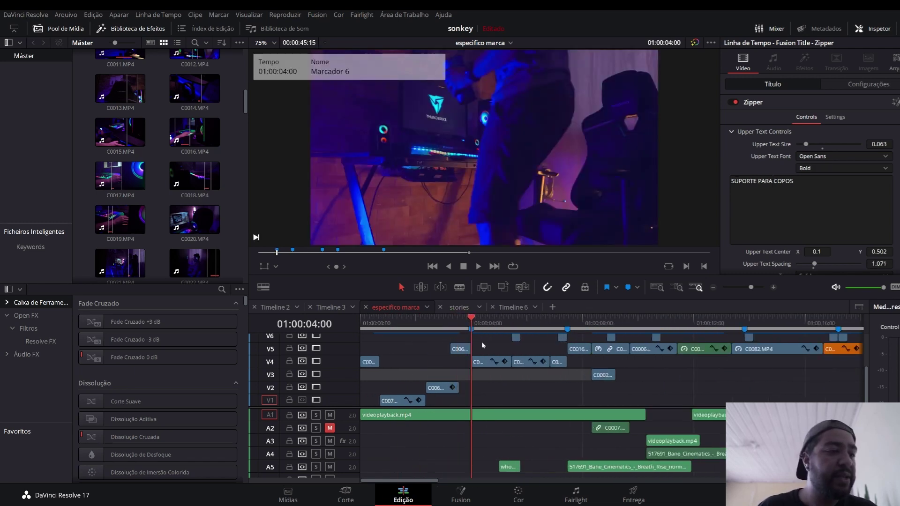
scroll(482, 341, up, 2)
scroll(499, 356, up, 1)
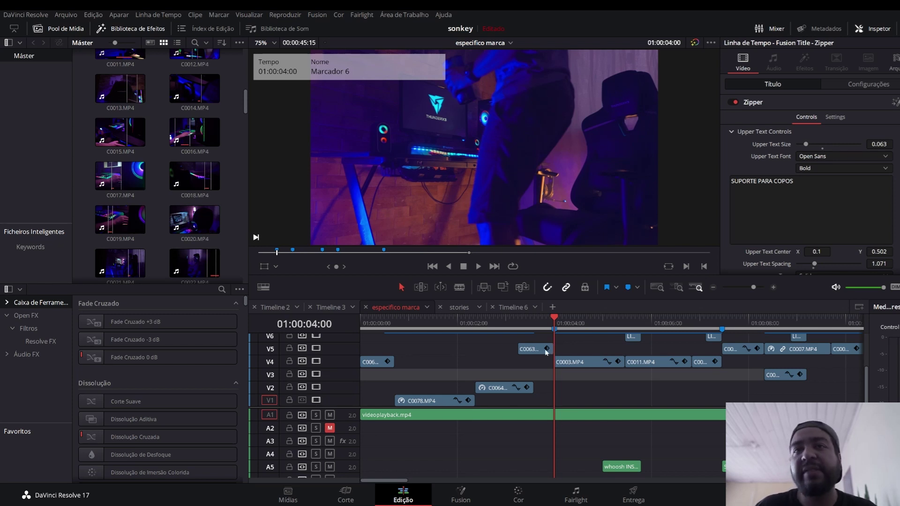
key(l)
key(j)
key(k)
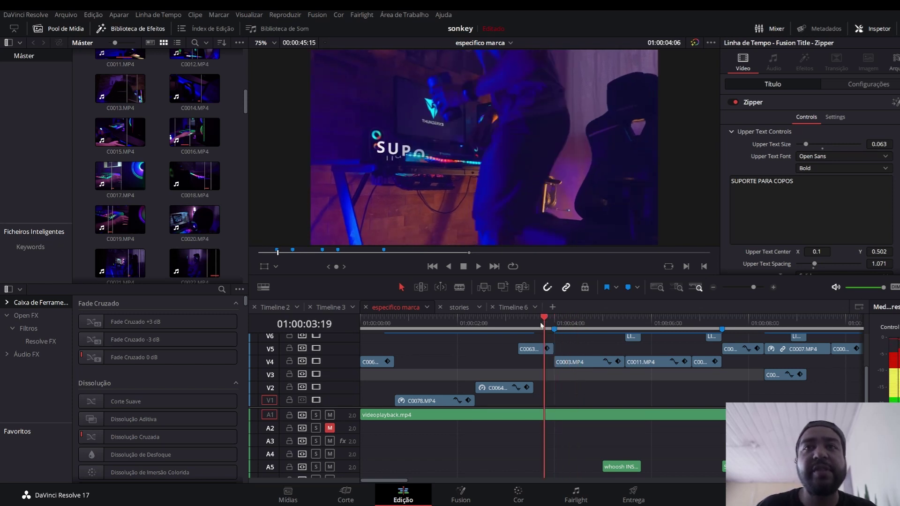
click(535, 350)
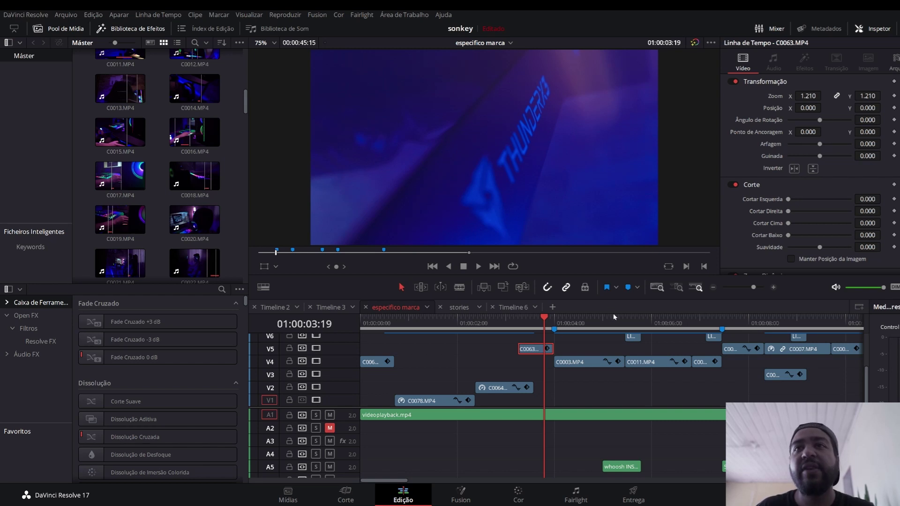
scroll(567, 393, down, 5)
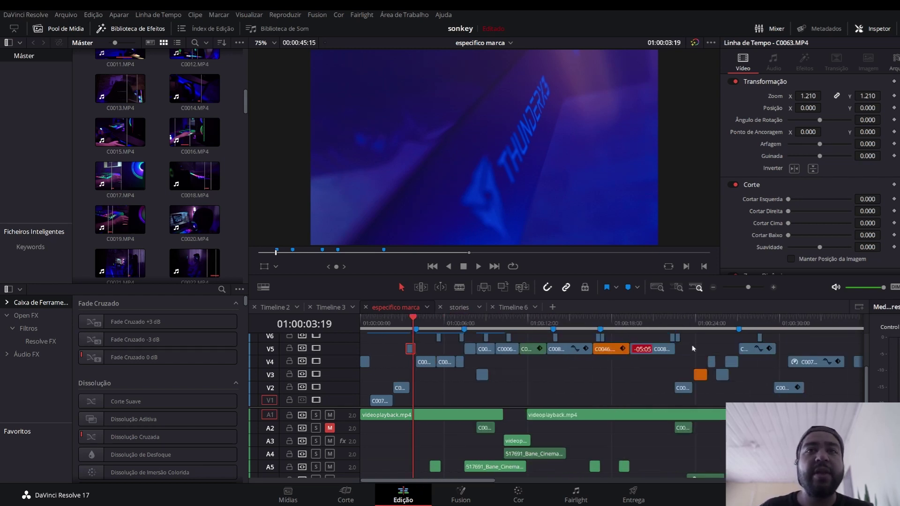
scroll(513, 404, down, 4)
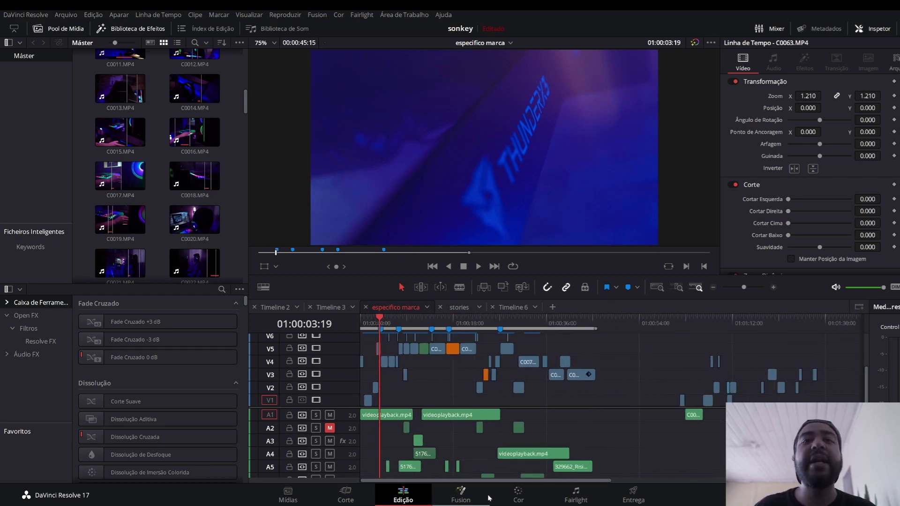
click(460, 497)
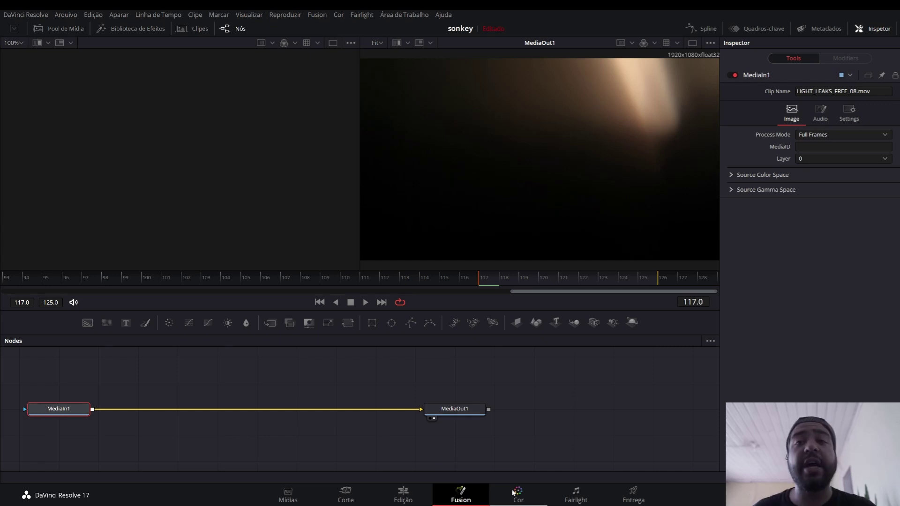
Go to the Cor (Color) page for the current clip's node graph and primaries.
click(513, 493)
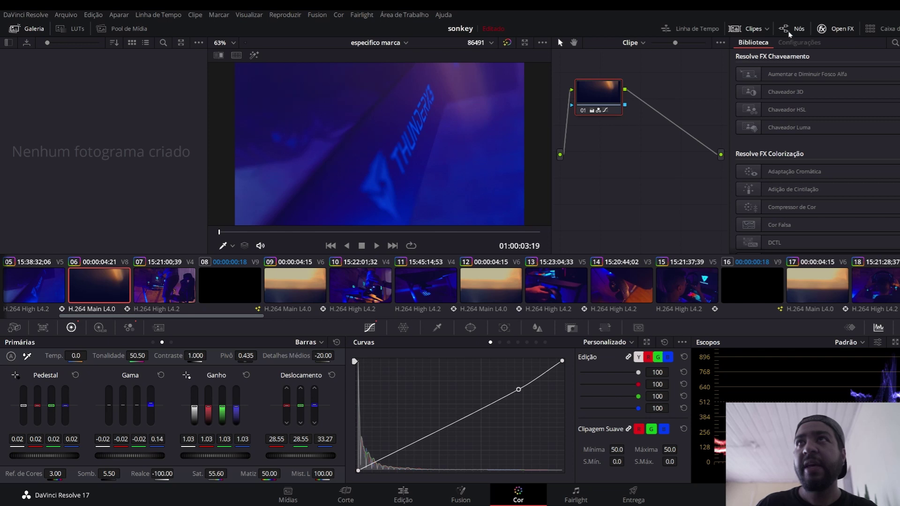
Toggle the Open FX, Clipes and Nós panels off and back on.
click(832, 29)
click(832, 30)
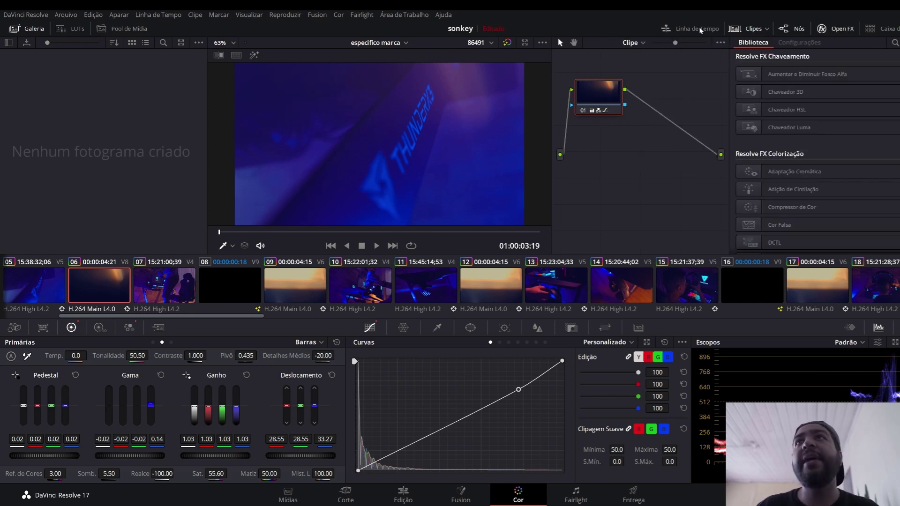
click(758, 31)
click(758, 31)
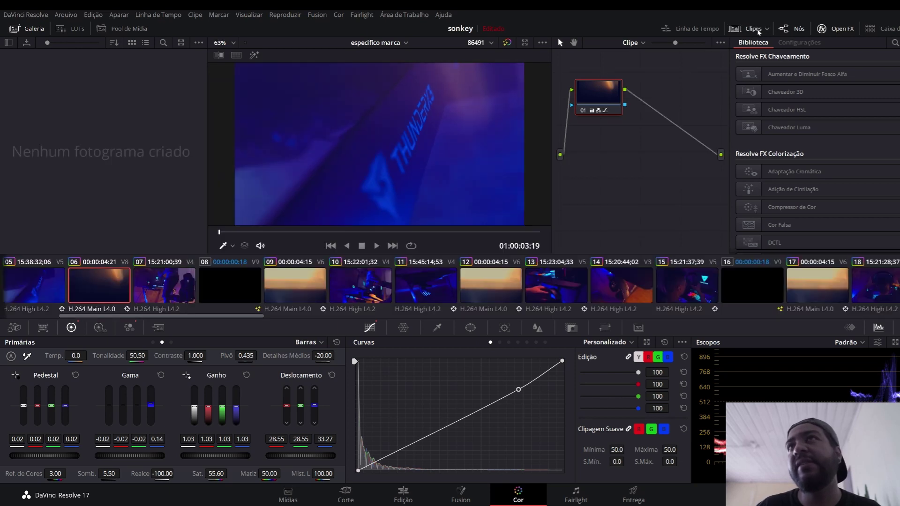
click(796, 30)
click(796, 29)
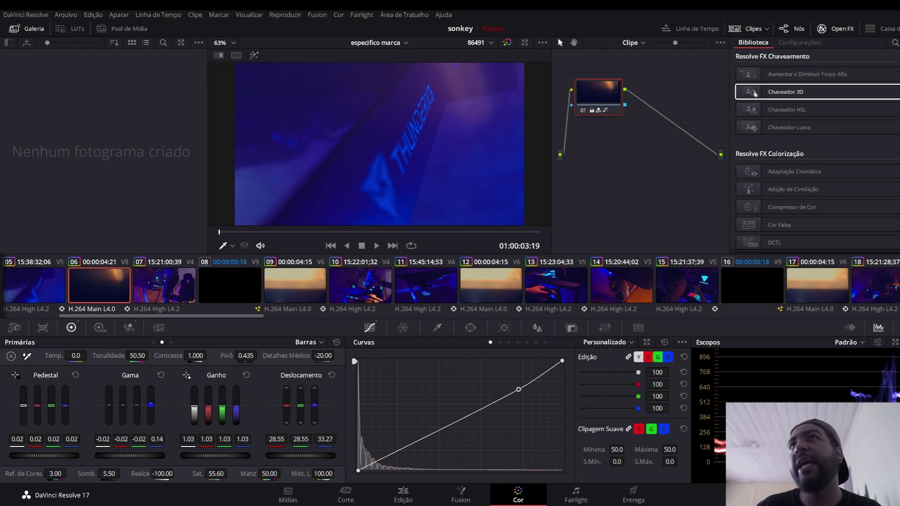
Step through clips 11, 13 and 14, settle on clip 13, and open the Lightbox grid.
click(399, 300)
click(558, 290)
click(630, 293)
click(577, 294)
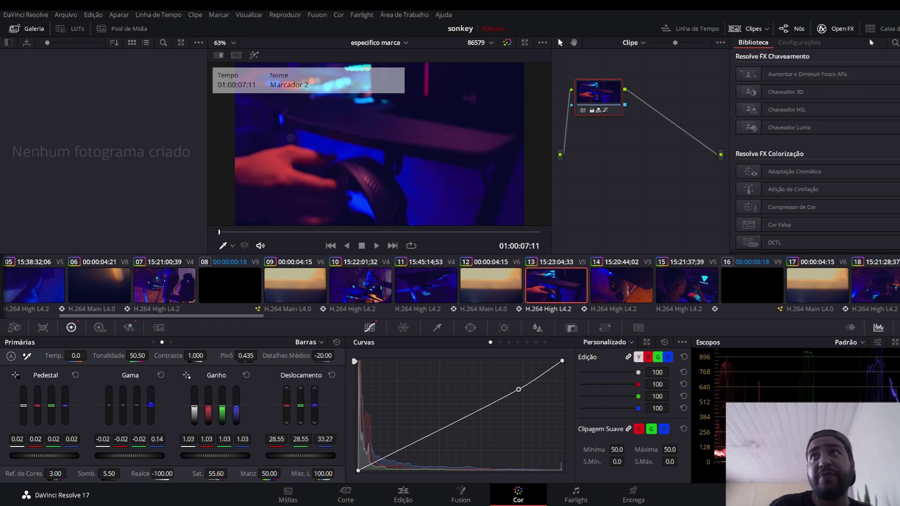
click(883, 31)
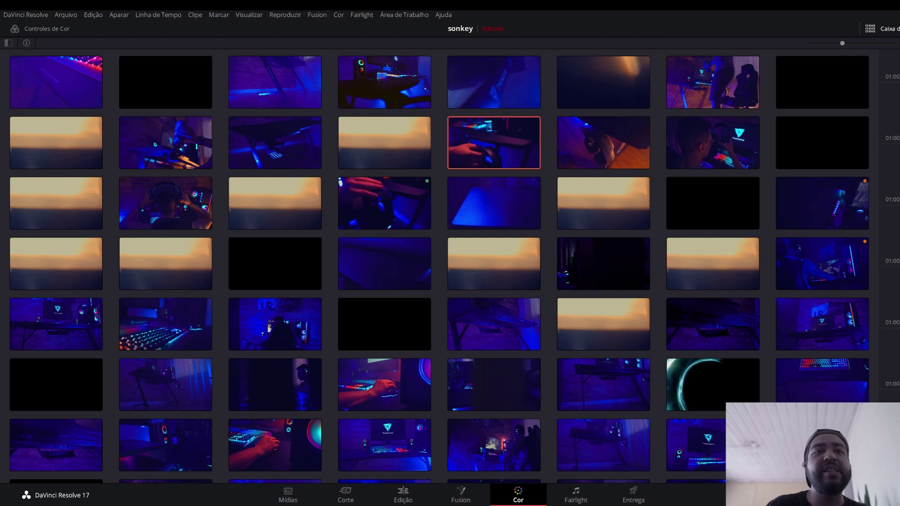
Close the Lightbox grid to return to grading clip 13.
click(881, 29)
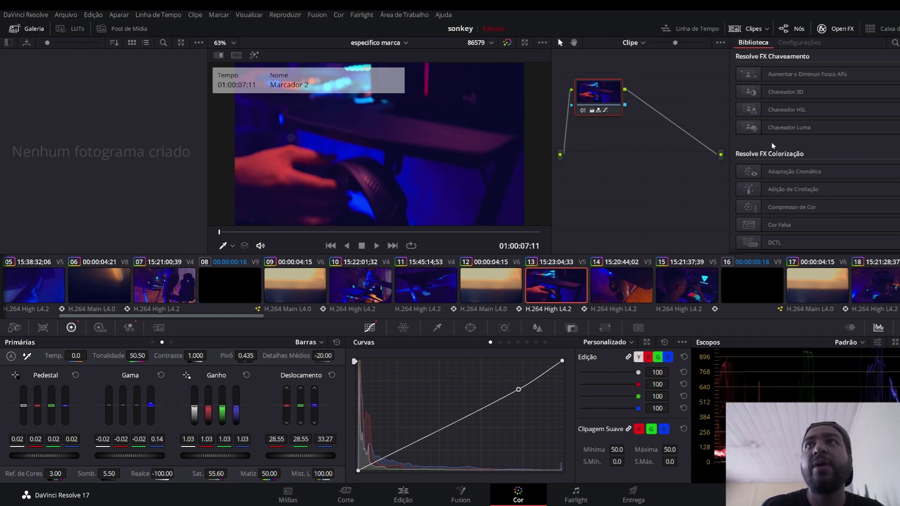
Add serial node 02 after node 01 with Alt+S and bring up its RGB Mixer.
key(alt+s)
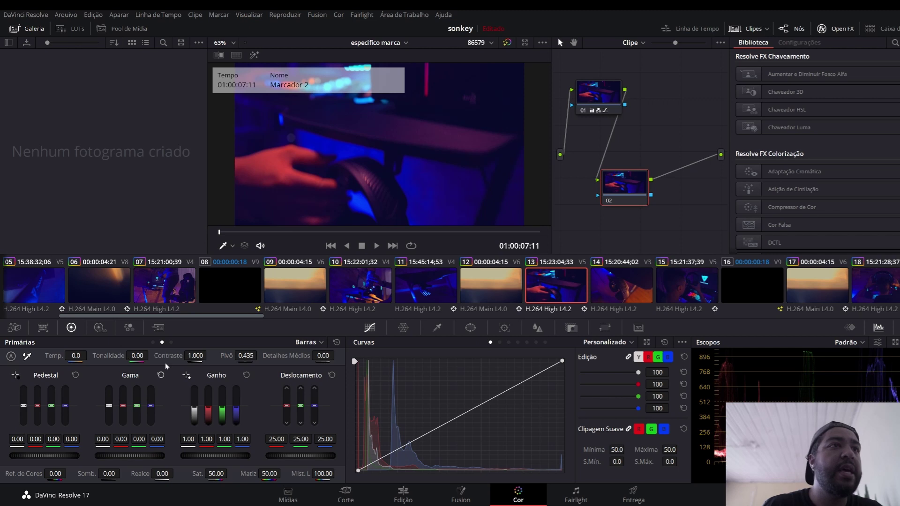
click(128, 329)
click(73, 330)
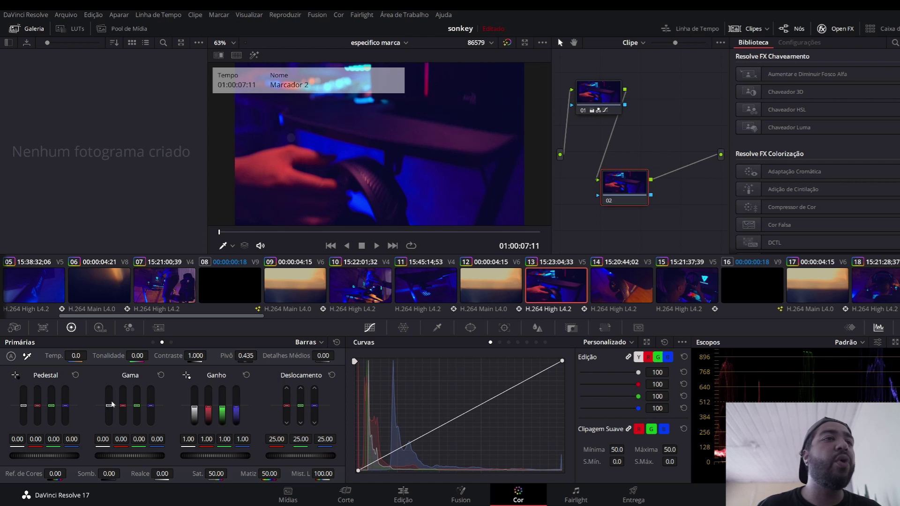
click(129, 329)
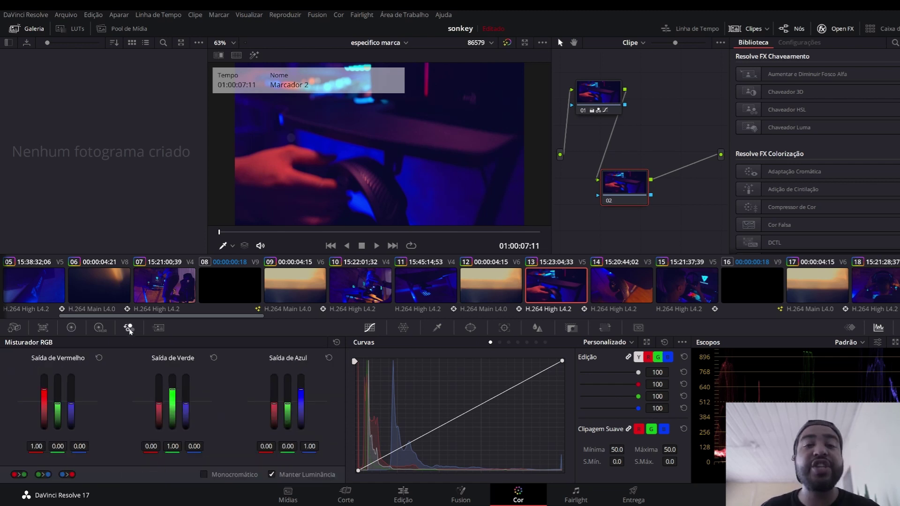
Set node 02's Saída de Azul red mix to -0.44, then go to the Entrega page.
drag(274, 402, 273, 408)
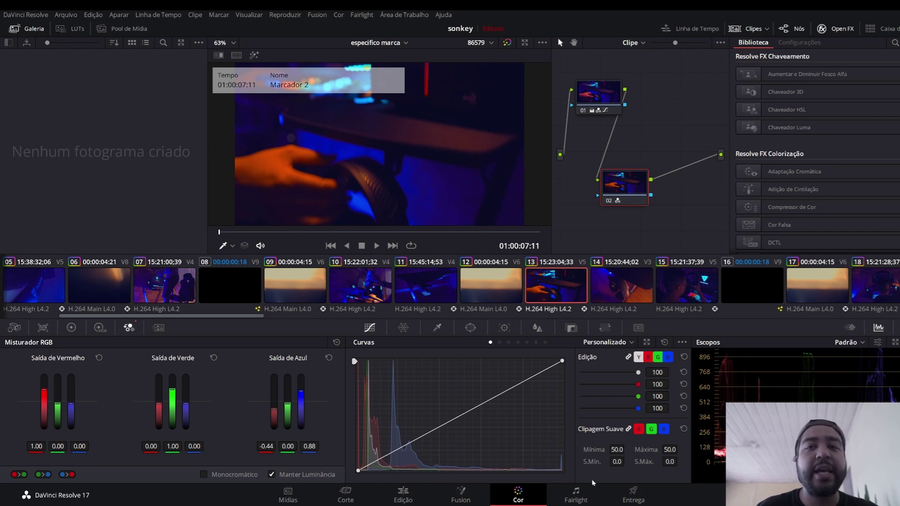
click(641, 495)
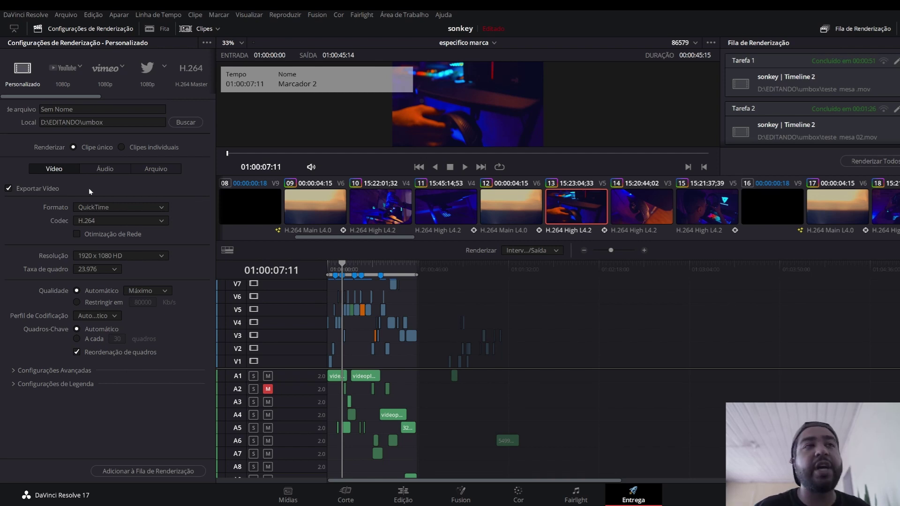
Add the especifico marca timeline to the render queue as Tarefa 13 and enlarge the viewer.
click(134, 470)
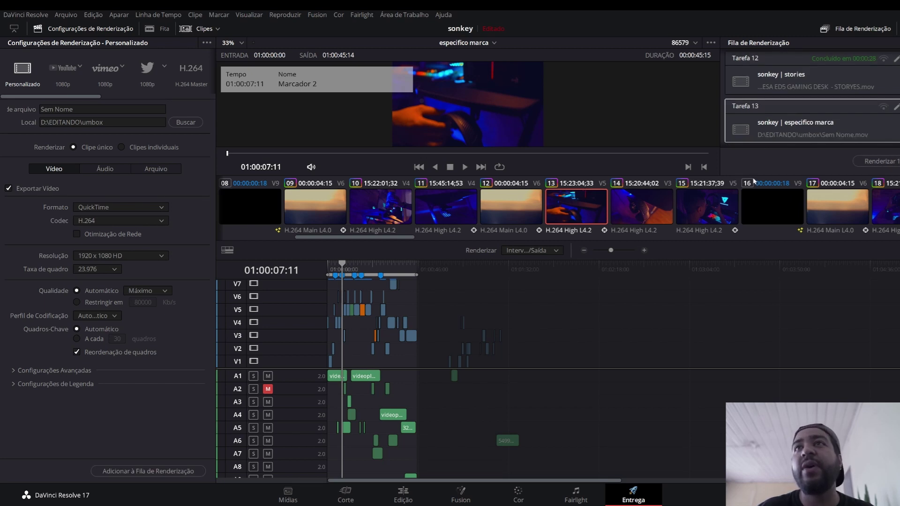
drag(755, 177, 758, 339)
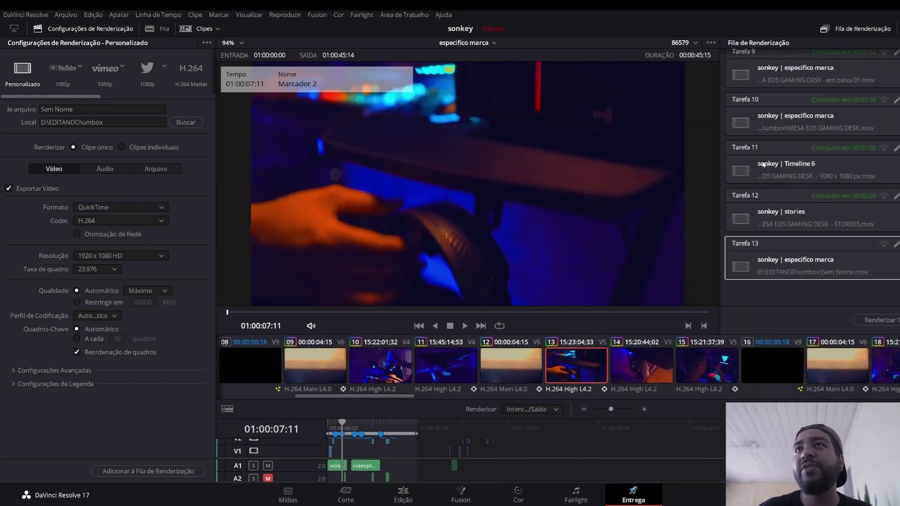